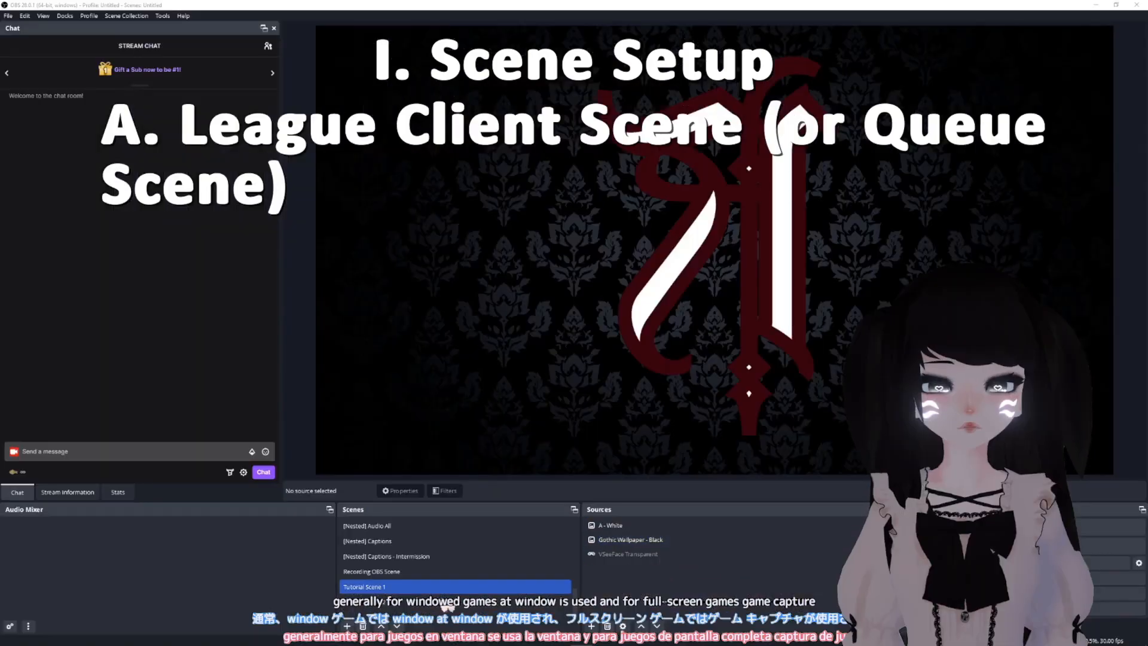
- Add a scene named "[Tutorial Scene - Intermission]: League Client (Queue)"
{"action": "left_click", "coordinate": [356, 626]}
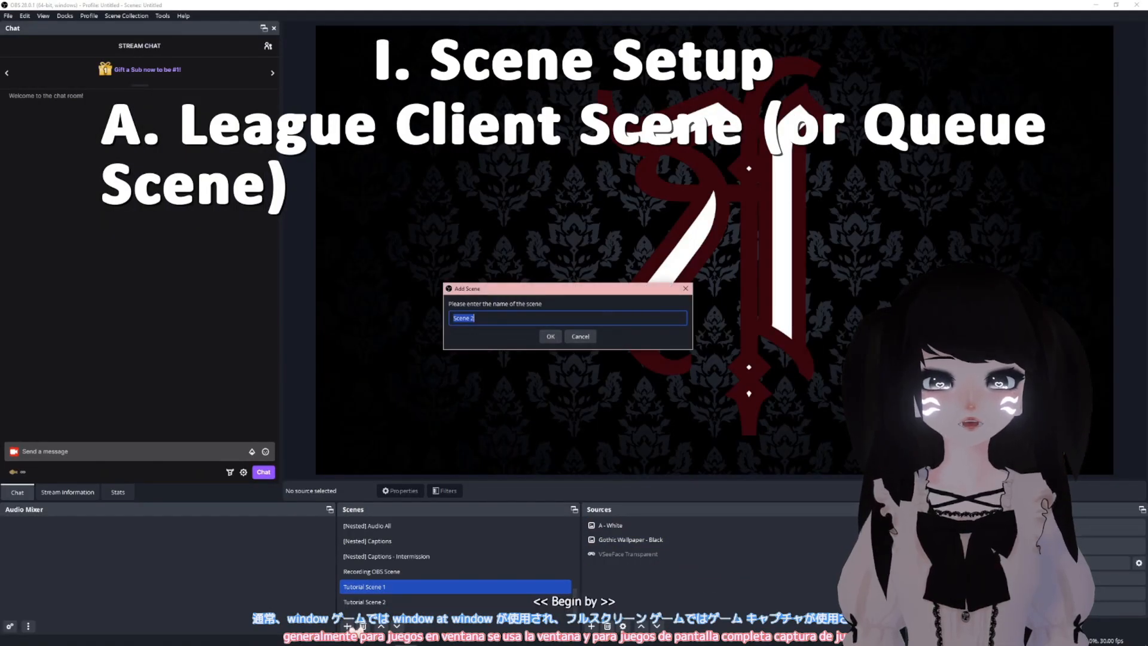
{"action": "type", "text": "[Tutorial Scene - Intermission]: League Client (Queue)"}
{"action": "left_click", "coordinate": [550, 336]}
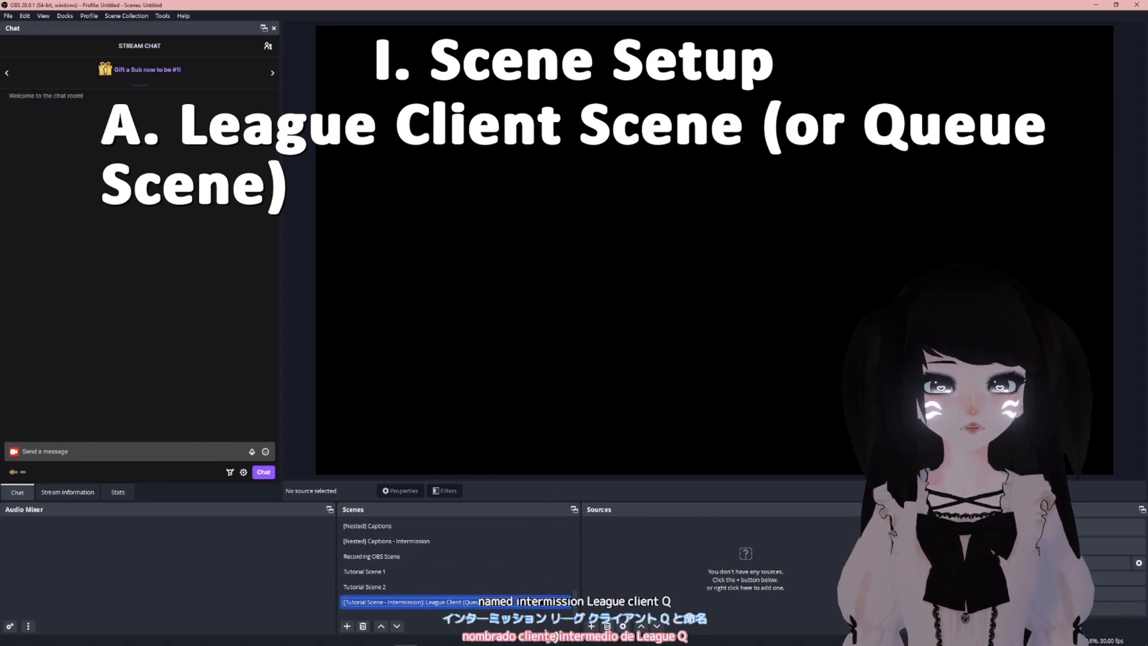
- With the League client open and not minimized, add a window capture named "Window Capture - League Client (Queue)" for [LeagueClientUx.exe]: League of Legends
{"action": "left_click", "coordinate": [296, 639]}
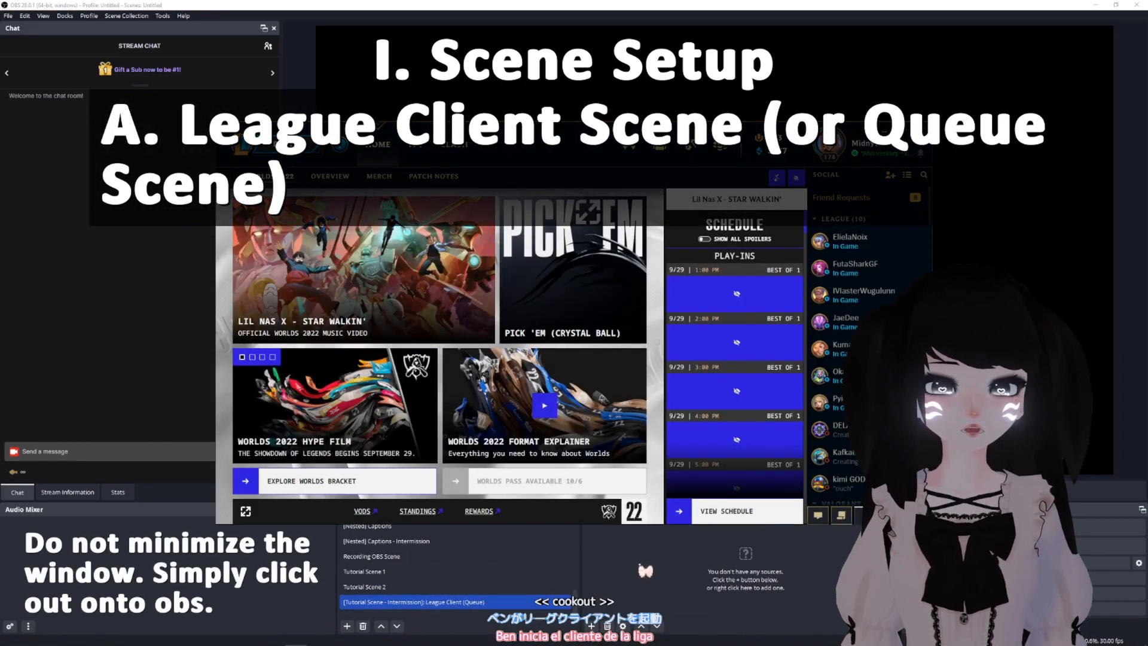
{"action": "left_click", "coordinate": [661, 559]}
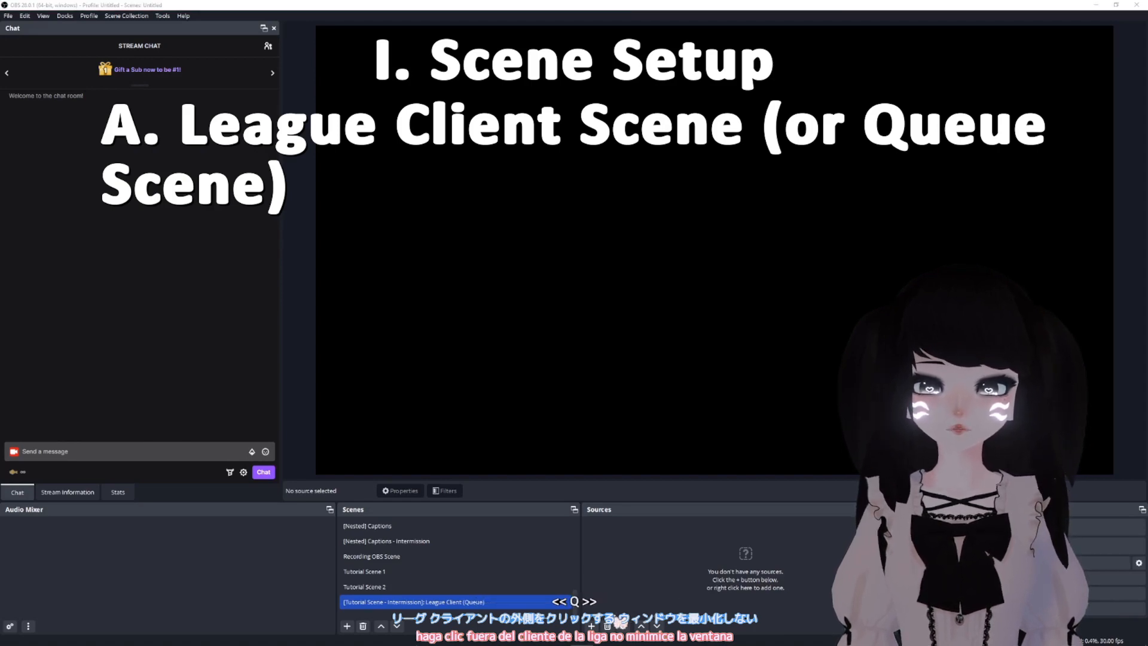
{"action": "left_click", "coordinate": [591, 625]}
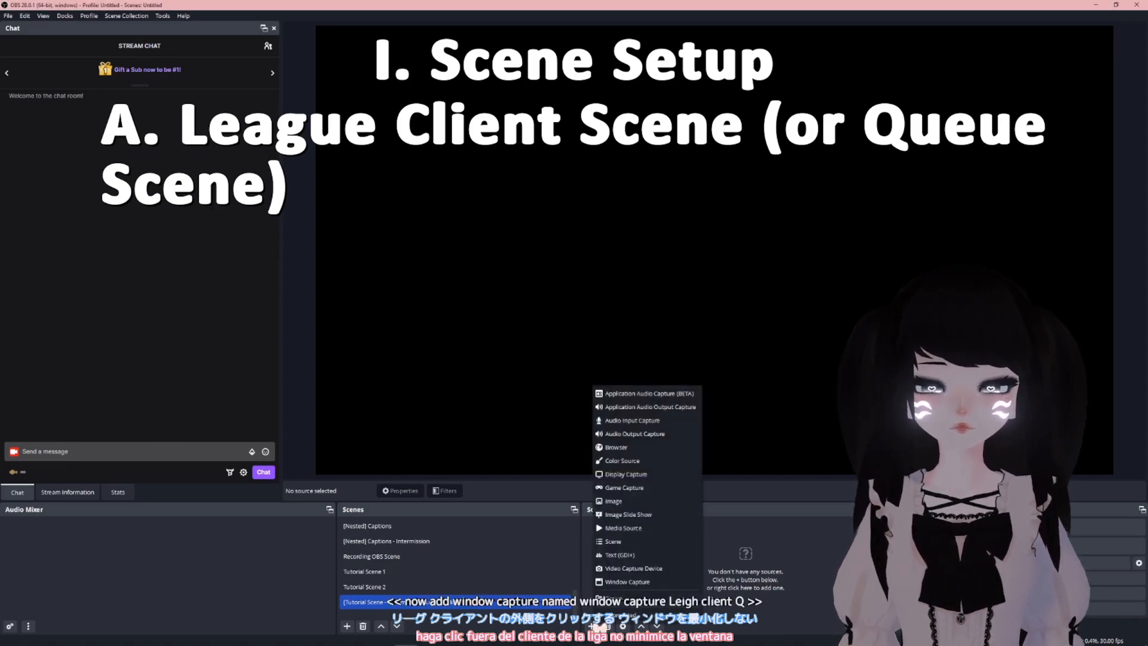
{"action": "left_click", "coordinate": [625, 580]}
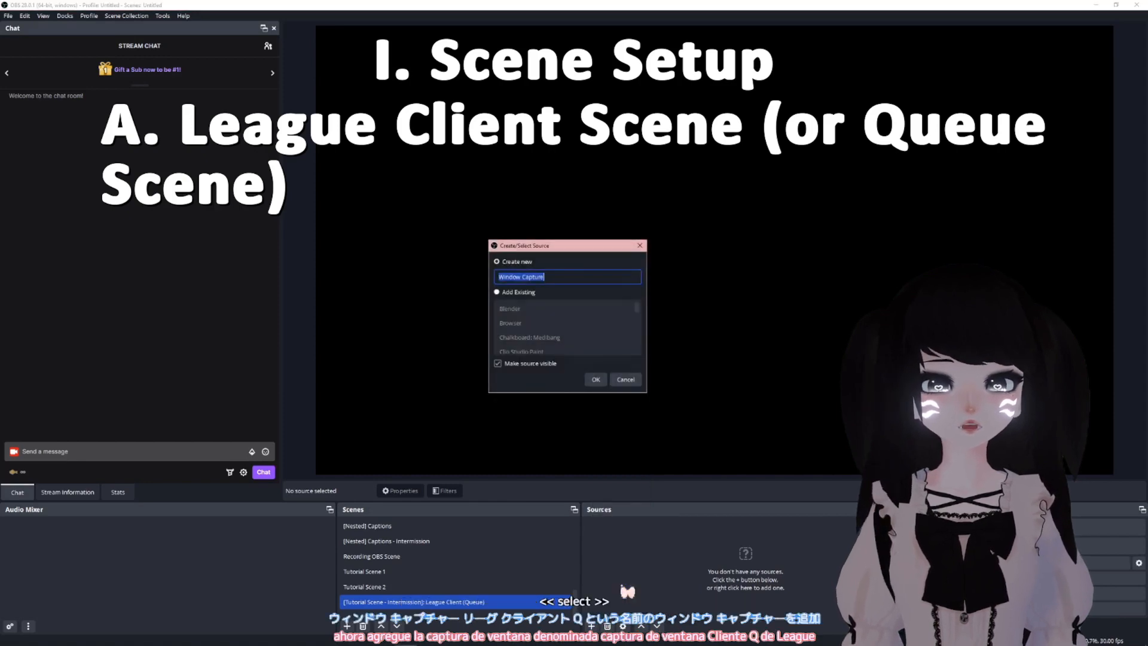
{"action": "left_click", "coordinate": [595, 379]}
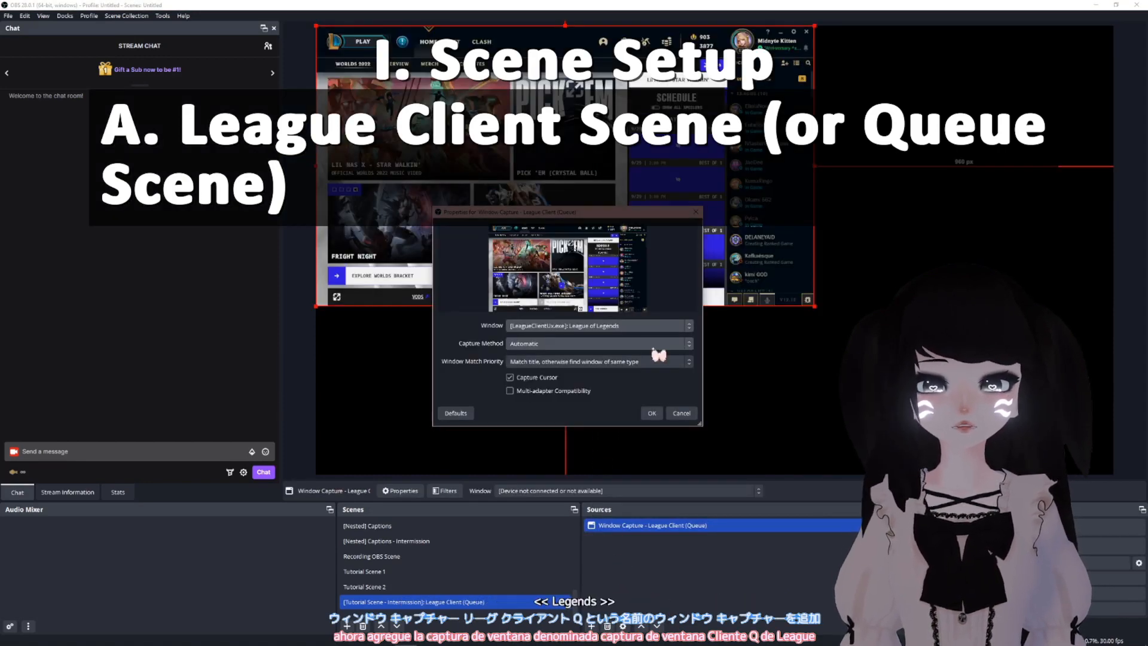
{"action": "left_click", "coordinate": [652, 415]}
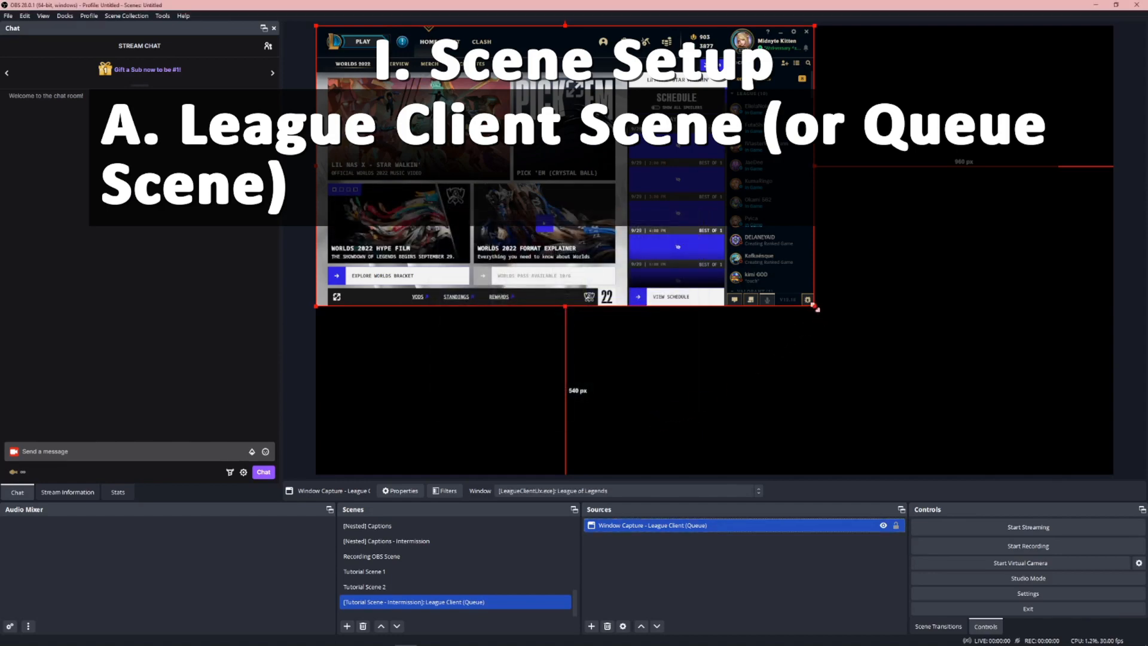
- Enlarge the League client window capture to fill the whole canvas and lock the source
{"action": "left_click_drag", "start_coordinate": [816, 308], "coordinate": [1060, 477]}
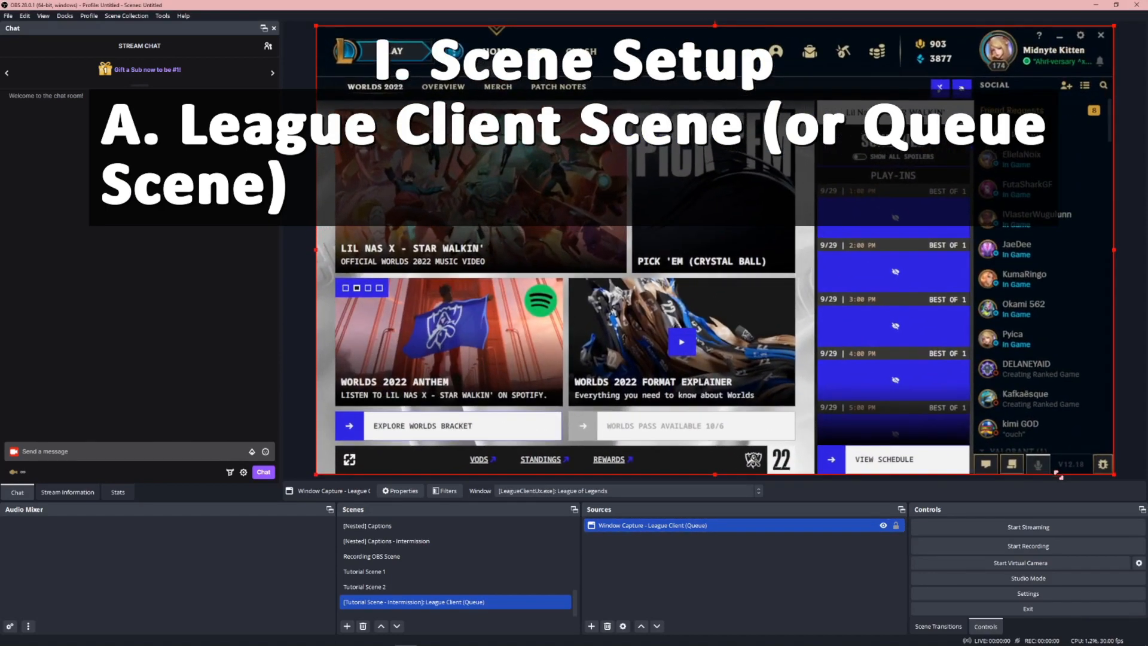
{"action": "left_click", "coordinate": [896, 526]}
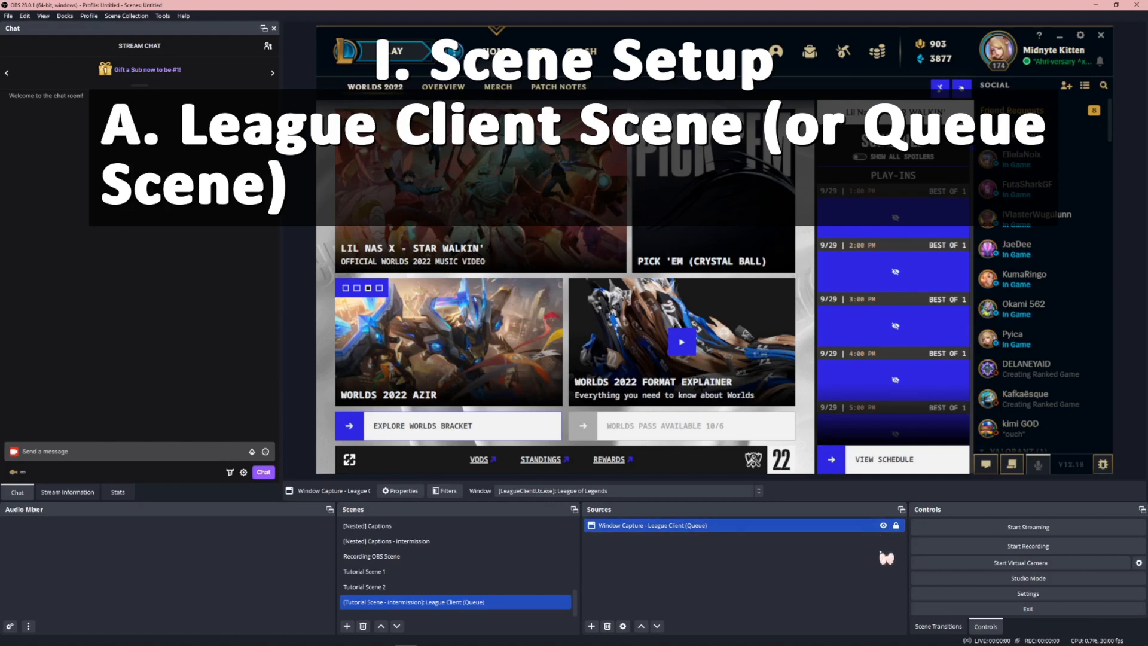
{"action": "left_click", "coordinate": [752, 565]}
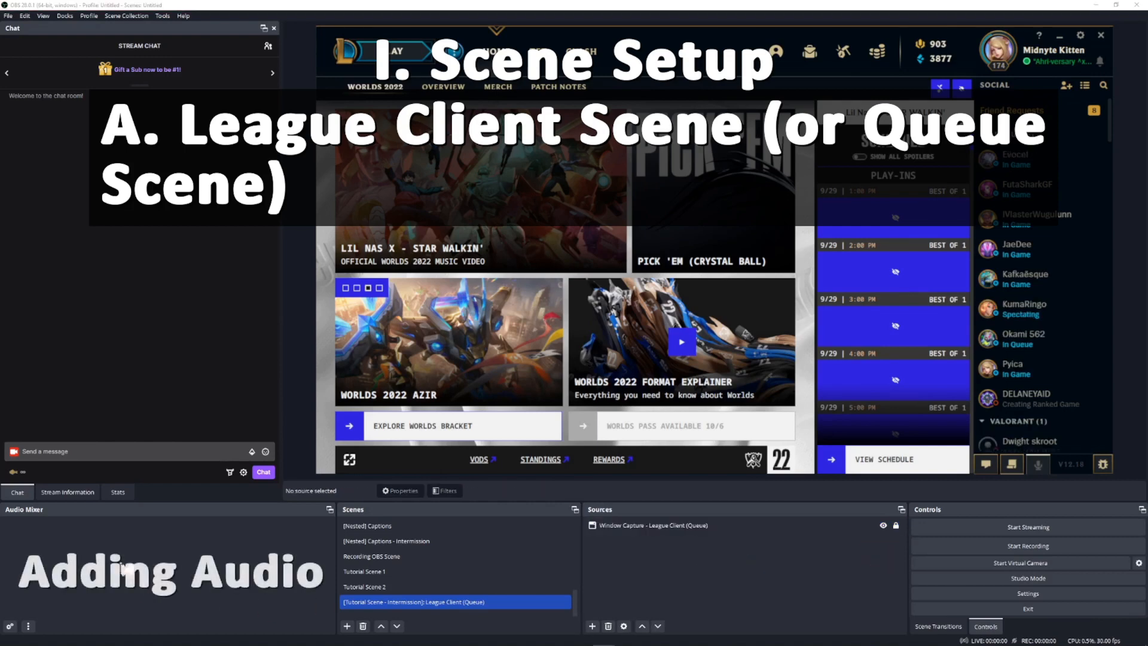
- Add an application audio capture source named "Application Audio Capture (BETA) - League Client (Queue)"
{"action": "left_click", "coordinate": [593, 626]}
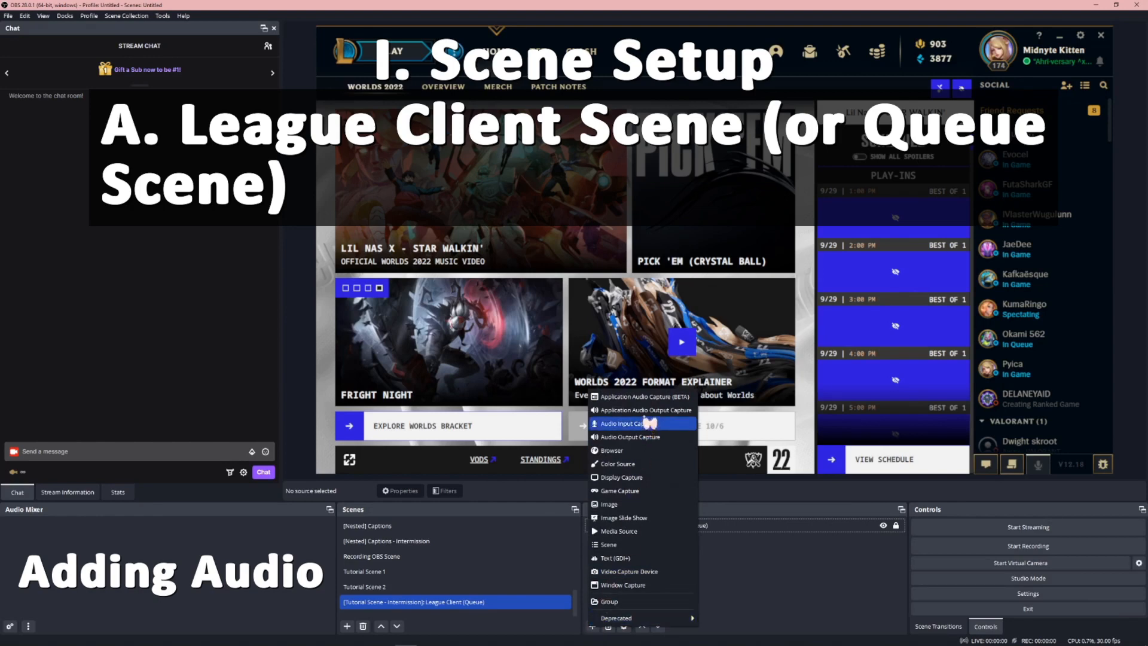
{"action": "left_click", "coordinate": [654, 398]}
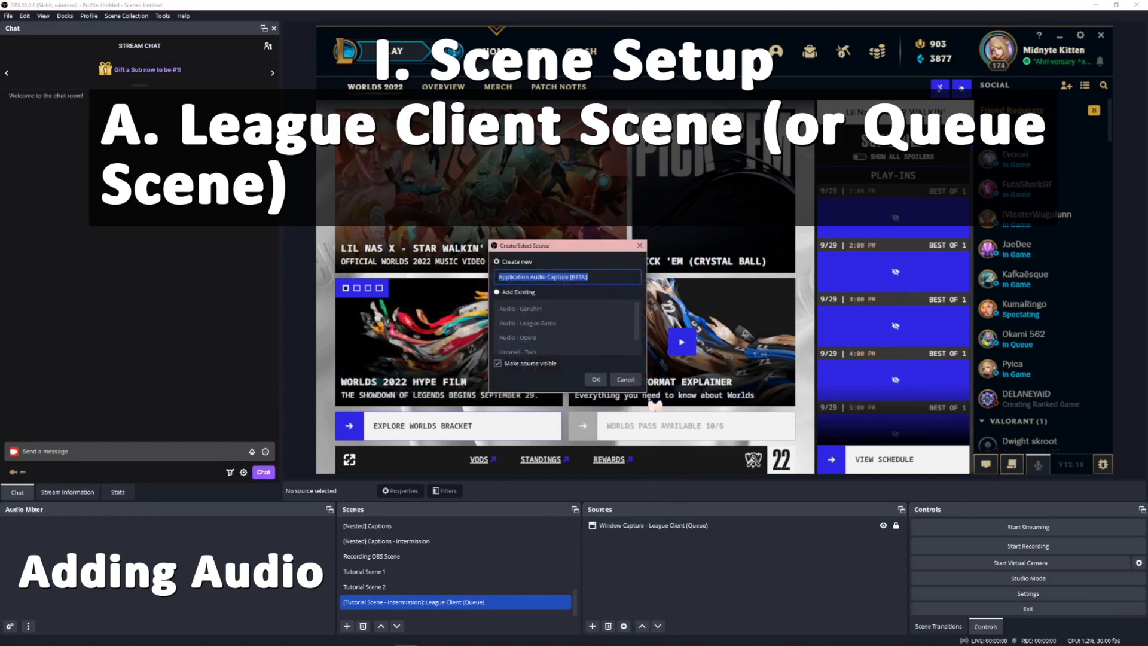
{"action": "key", "text": "End"}
{"action": "type", "text": "- League Client (Queue)"}
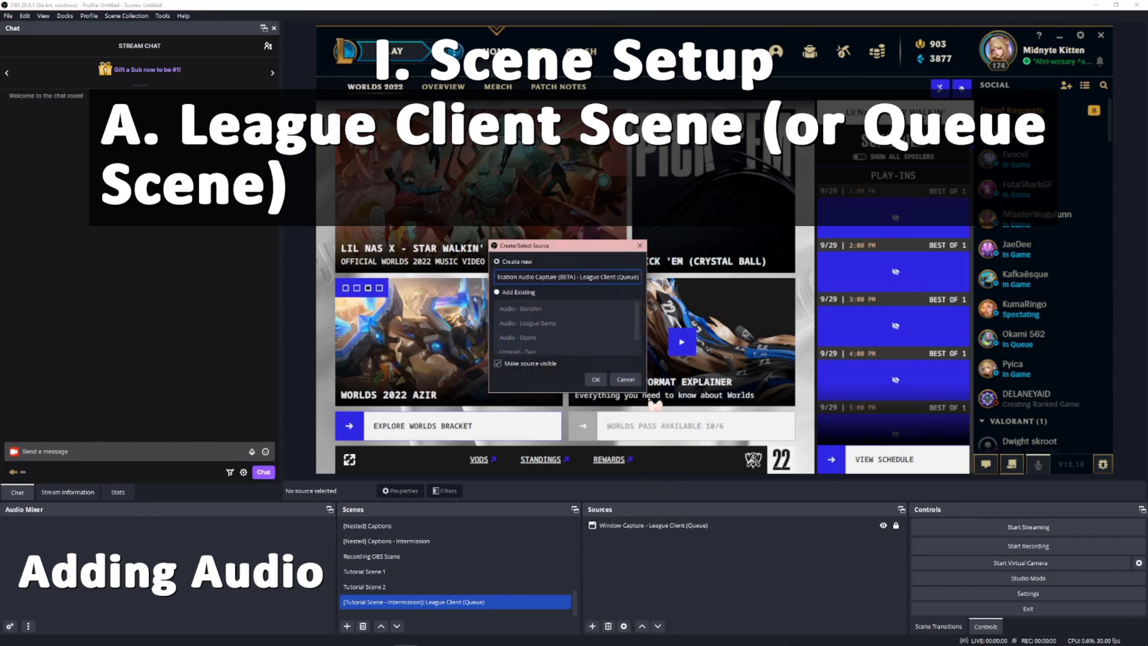
{"action": "left_click", "coordinate": [595, 379]}
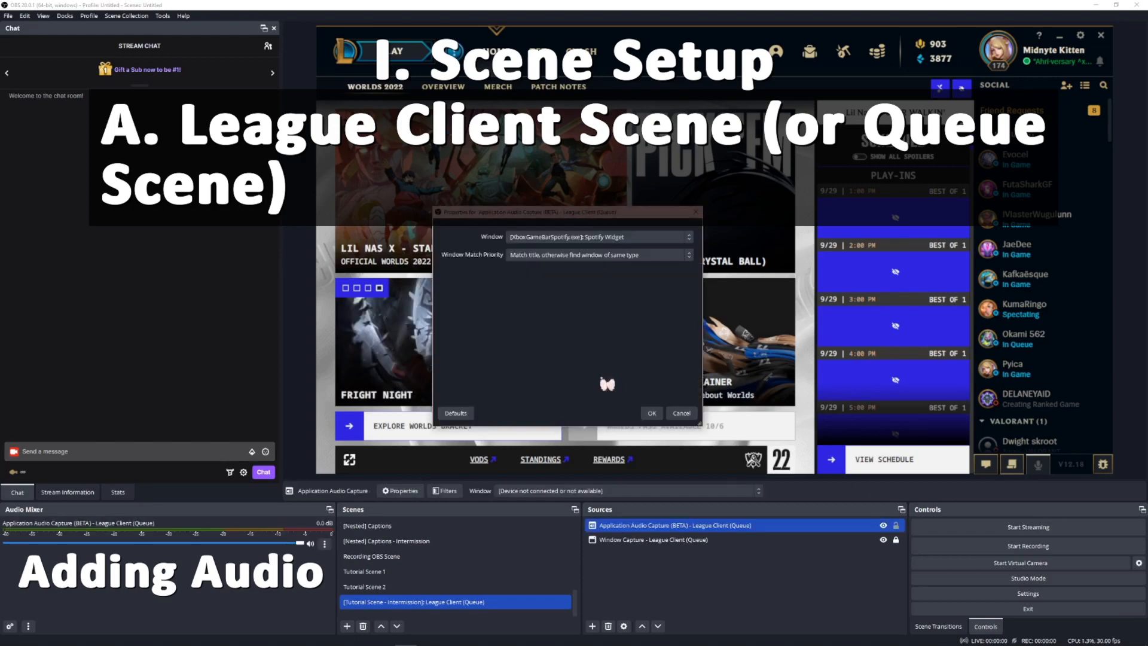
- Set the audio capture's window to [LeagueClientUx.exe]: League of Legends and accept its properties
{"action": "left_click", "coordinate": [643, 239]}
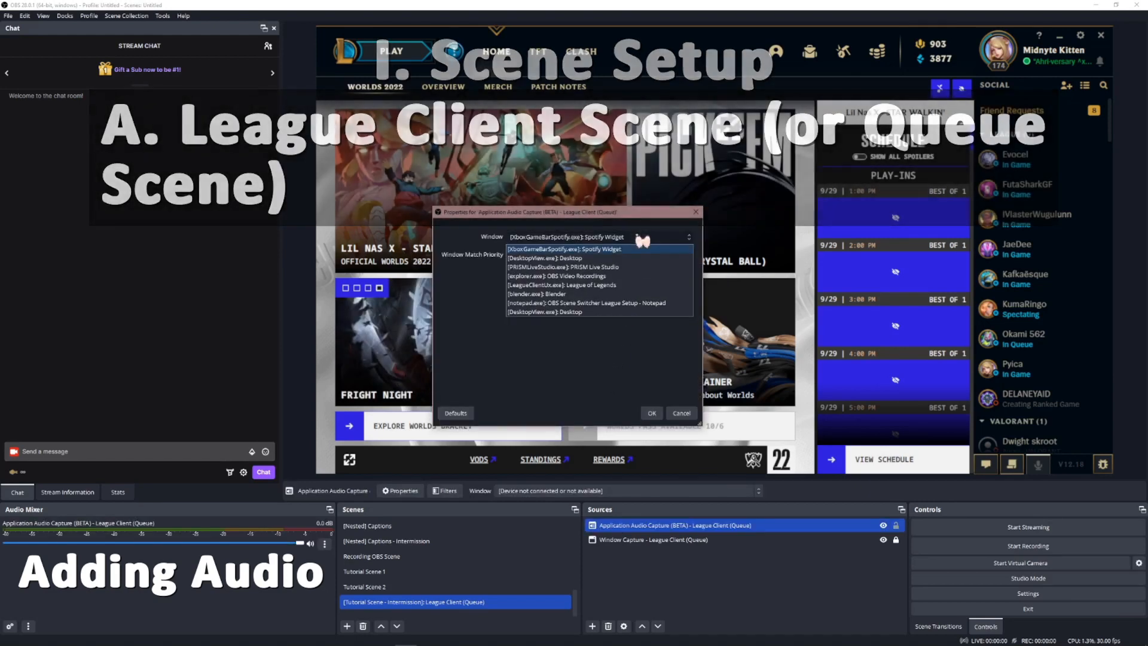
{"action": "left_click", "coordinate": [630, 284]}
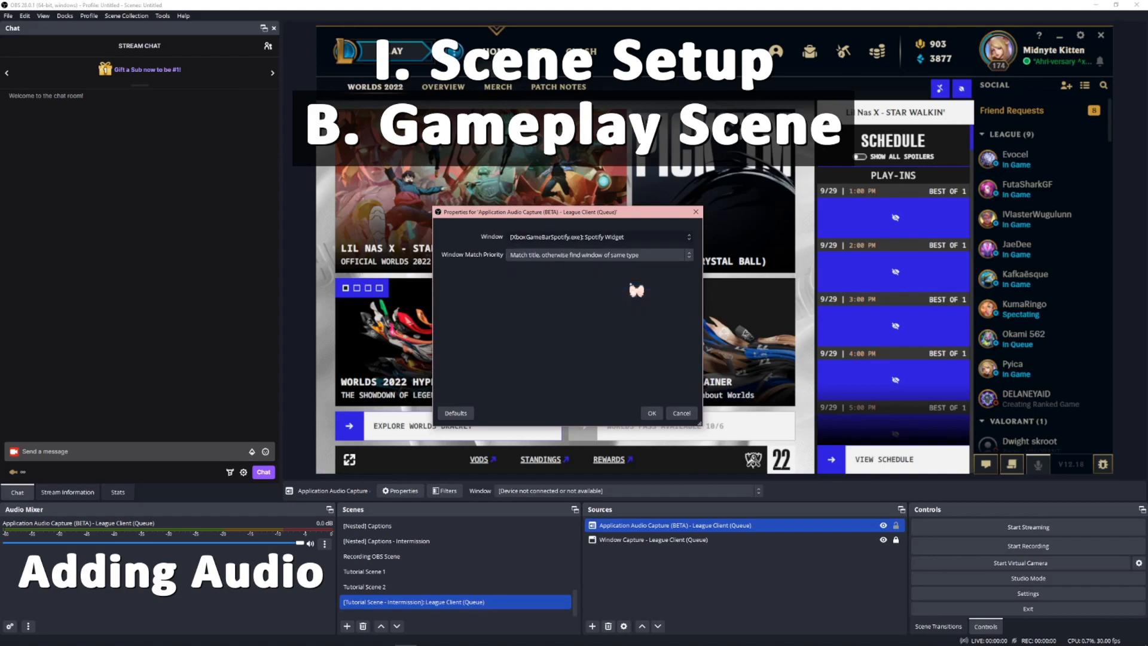
{"action": "left_click", "coordinate": [652, 412]}
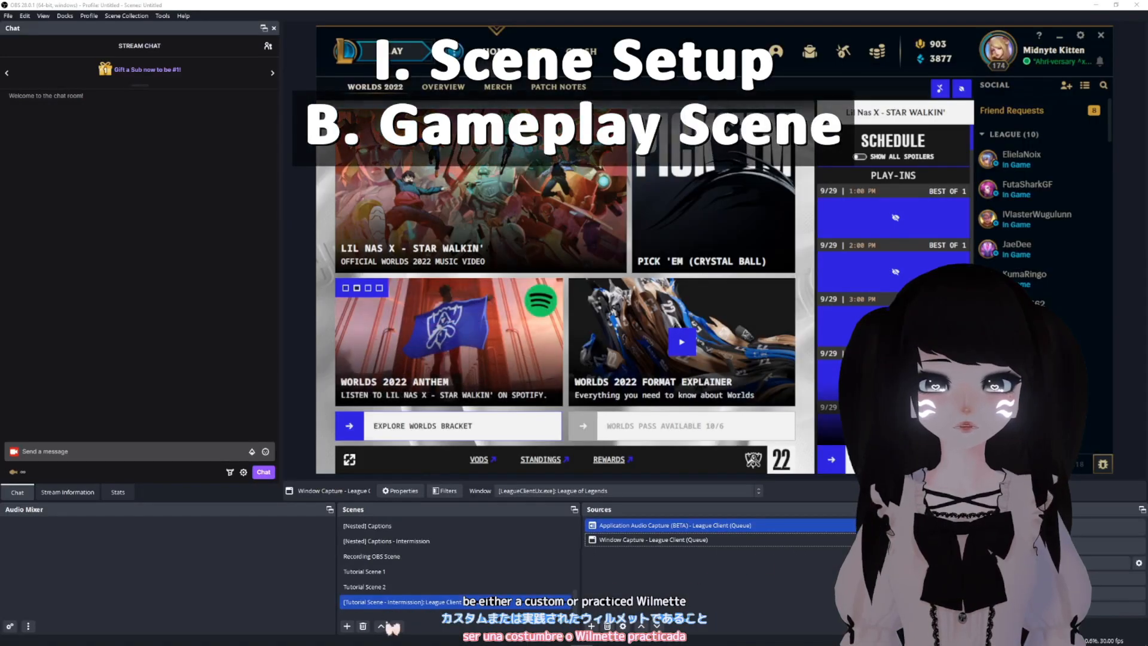
- Add a scene named "[Tutorial Scene - Gameplay]: League Gameplay"
{"action": "left_click", "coordinate": [347, 626]}
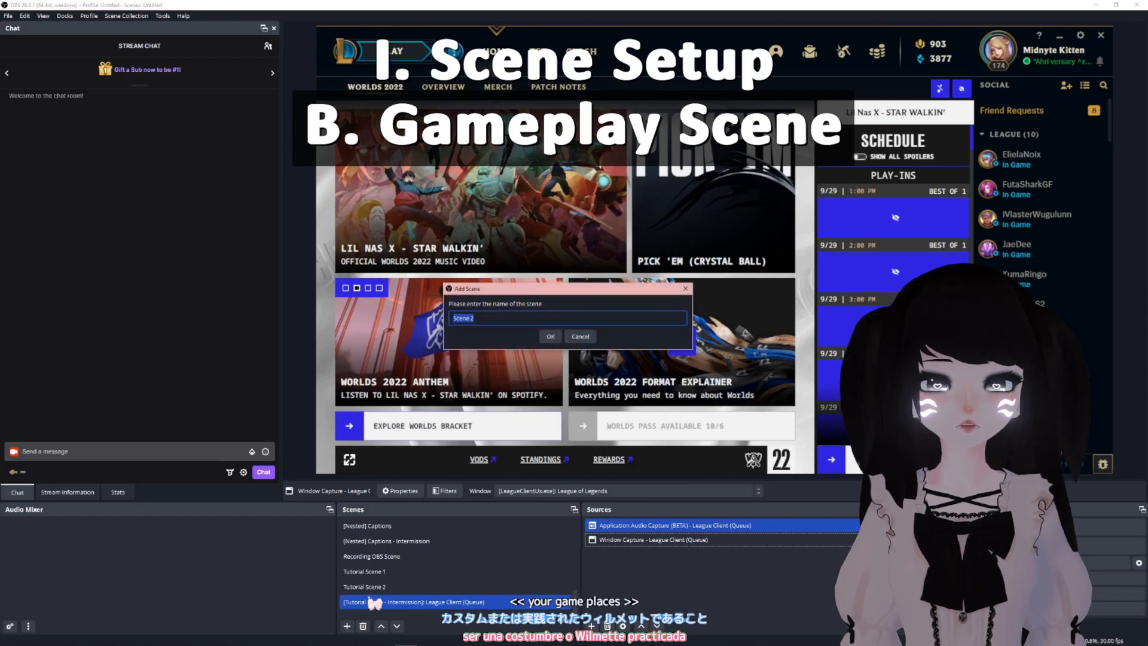
{"action": "type", "text": "[Tutorial Scene - Gameplay]: League Gameplay"}
{"action": "left_click", "coordinate": [548, 339]}
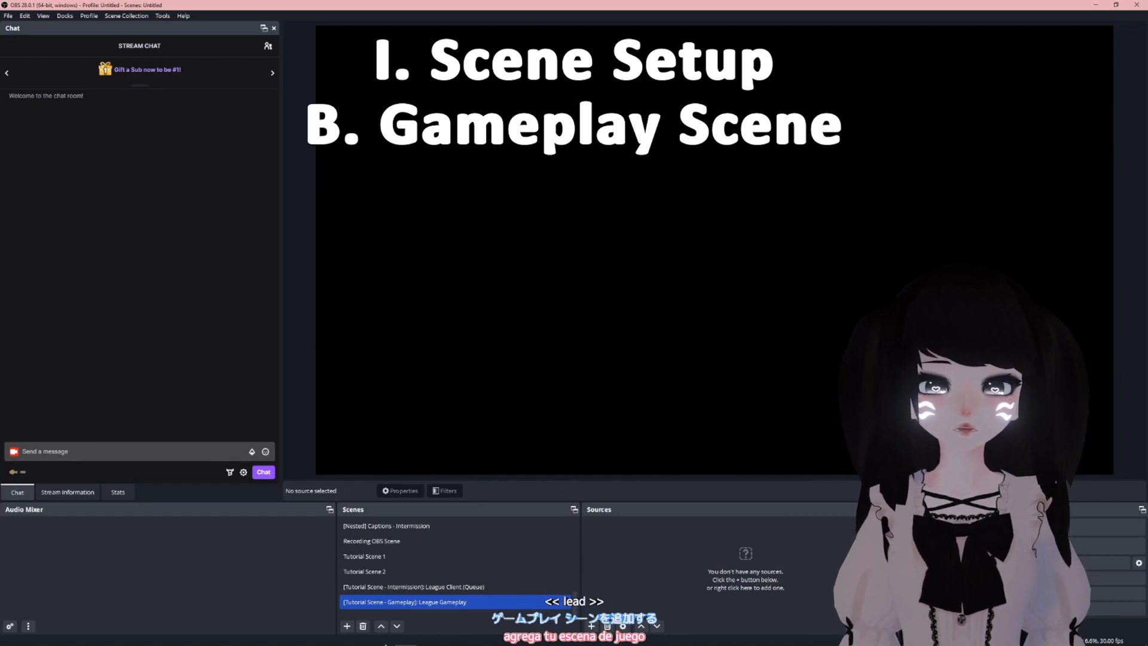
- Switch to the League client and create a custom Summoner's Rift game with Blind Pick
{"action": "mouse_move", "coordinate": [519, 645]}
{"action": "left_click", "coordinate": [296, 637]}
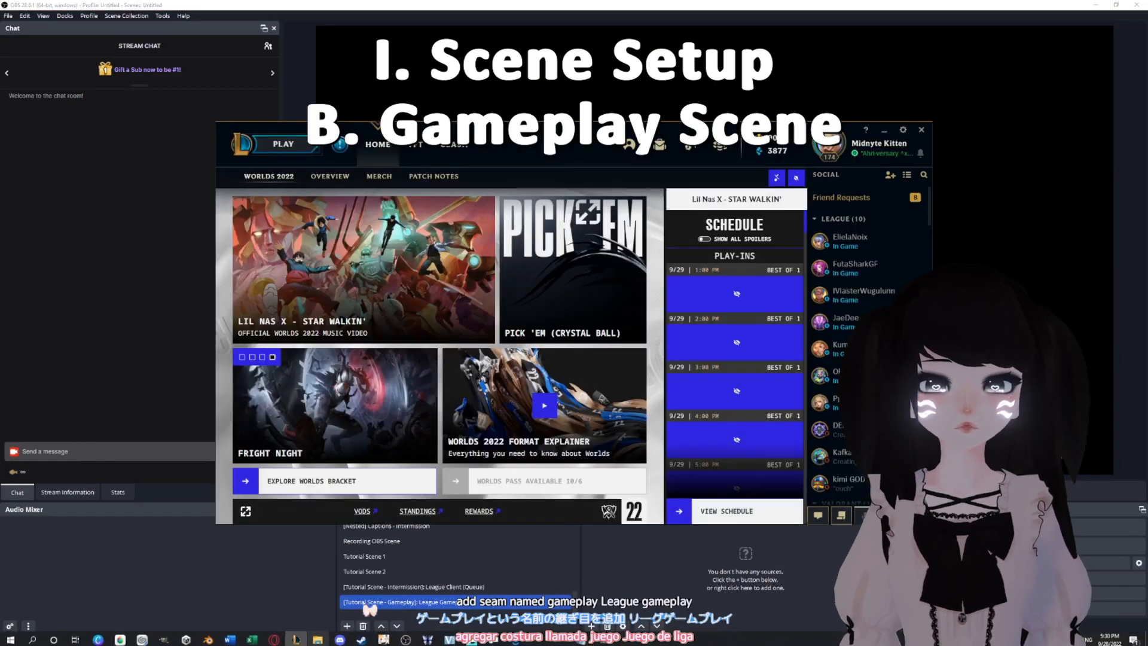
{"action": "left_click", "coordinate": [298, 144]}
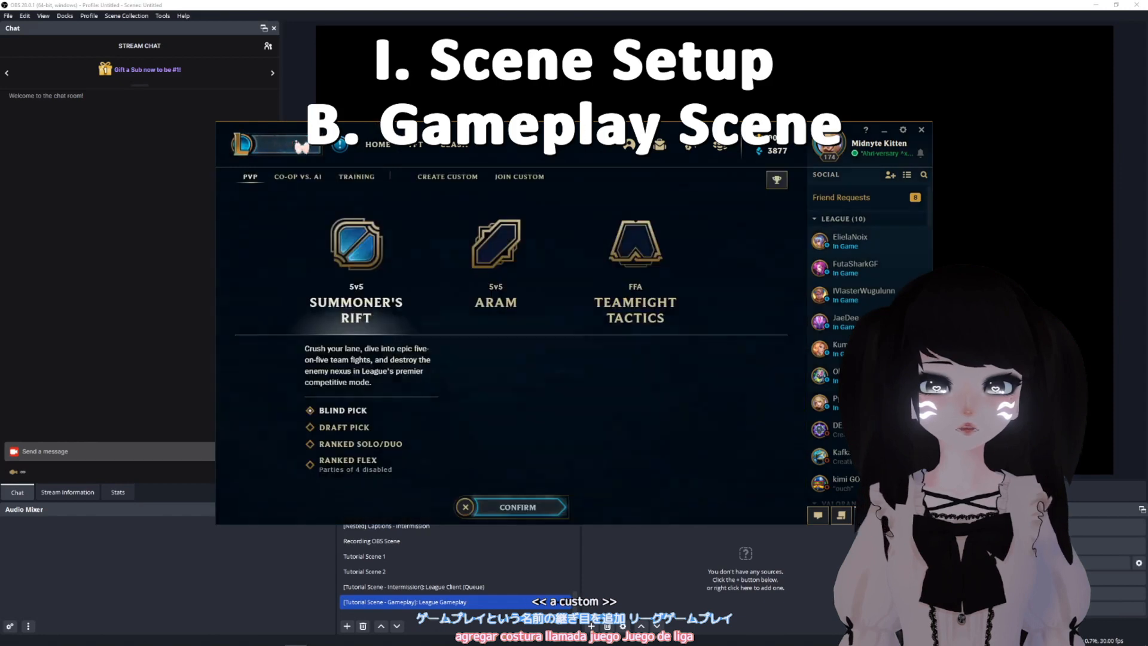
{"action": "left_click", "coordinate": [443, 176]}
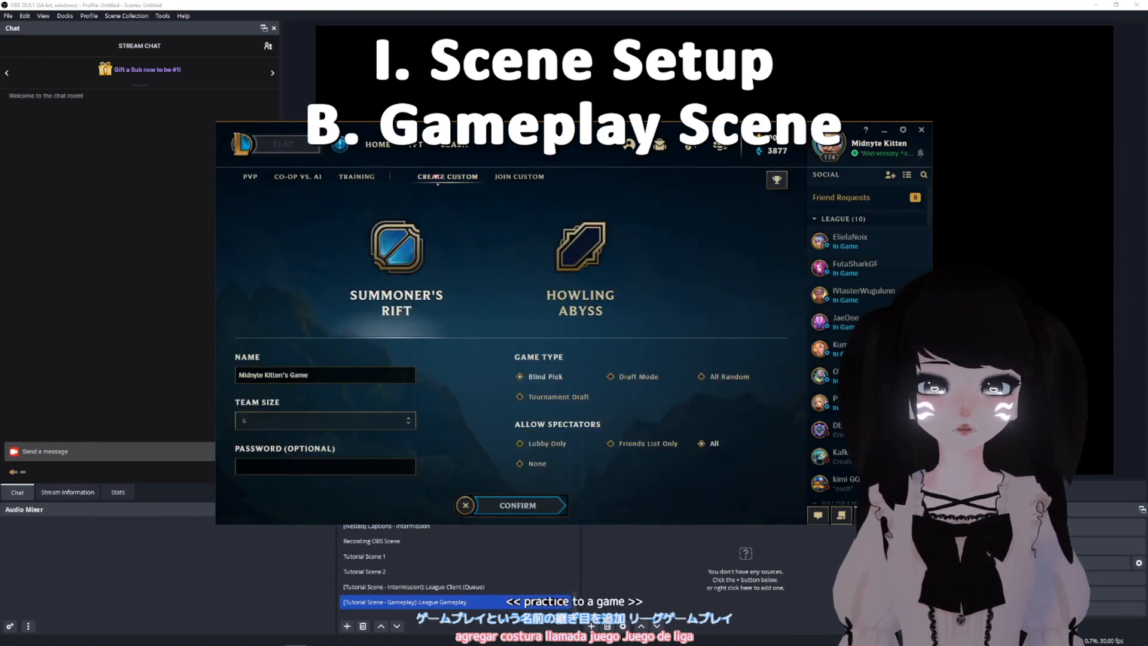
{"action": "left_click", "coordinate": [507, 510]}
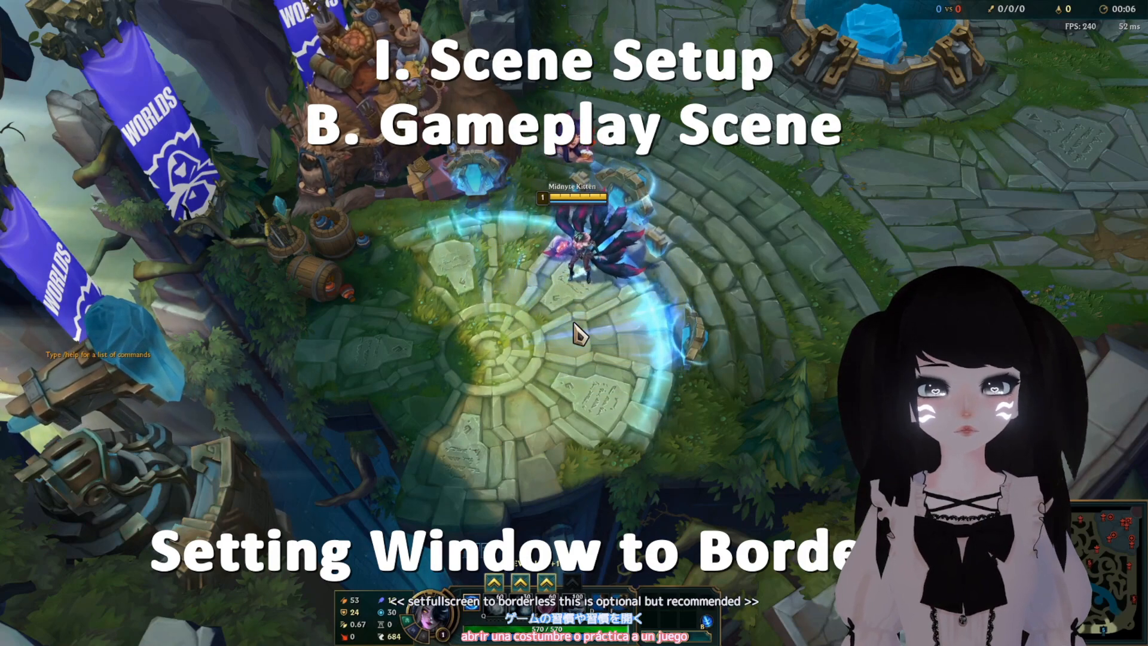
- Set the game's window mode to Borderless in the video options and accept the change
{"action": "key", "text": "Escape"}
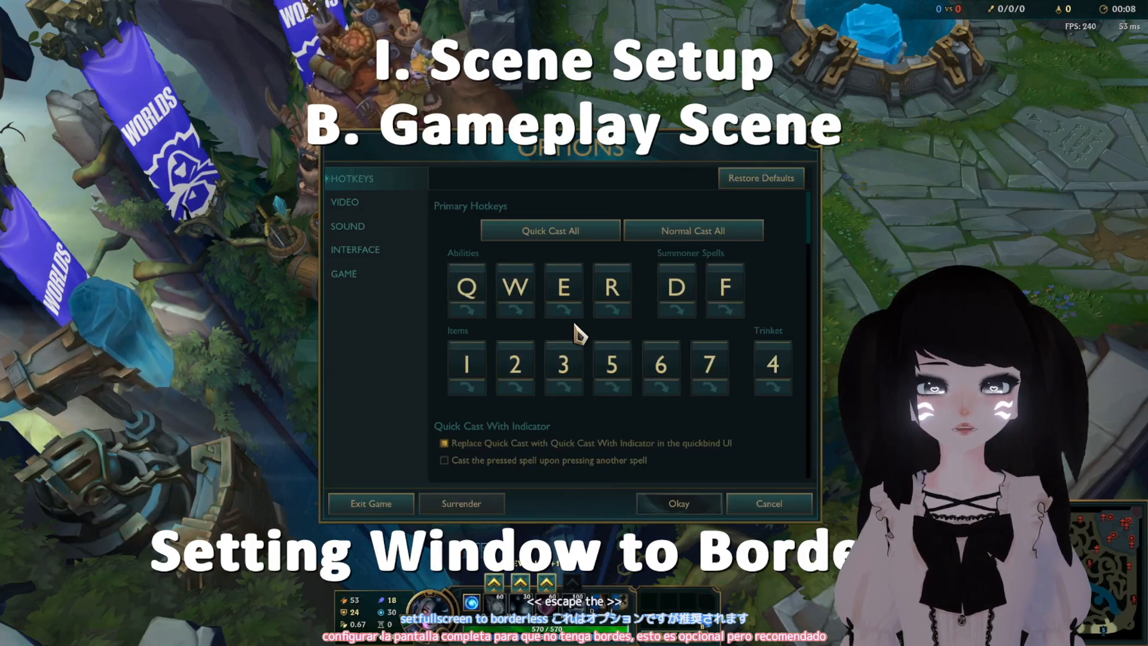
{"action": "left_click", "coordinate": [395, 206]}
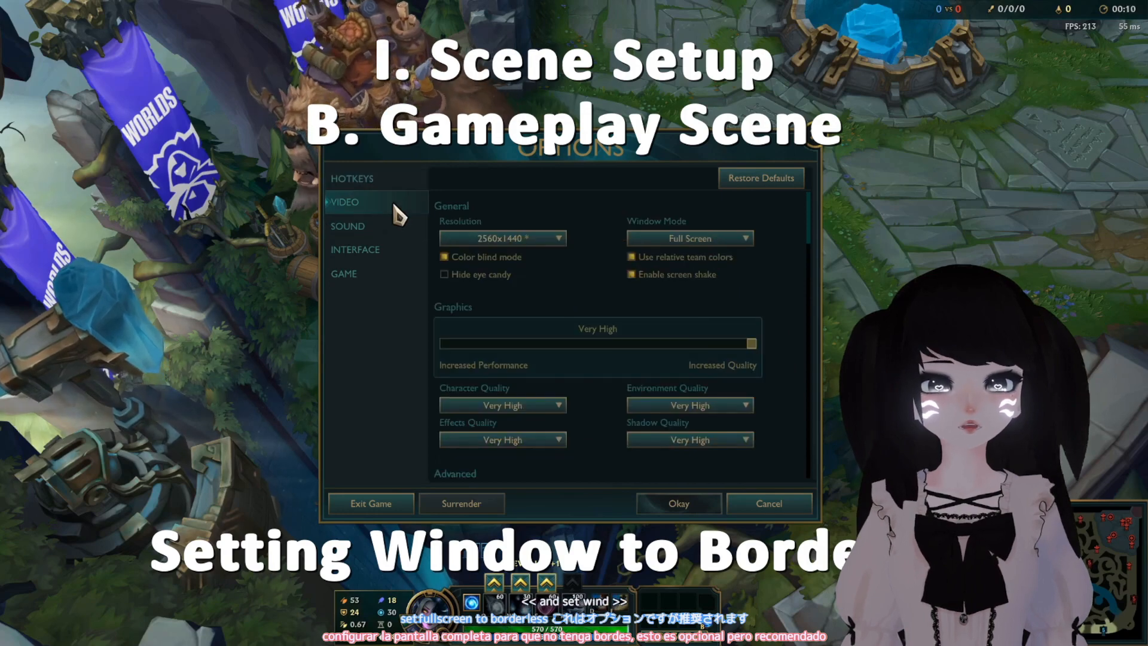
{"action": "left_click", "coordinate": [656, 242]}
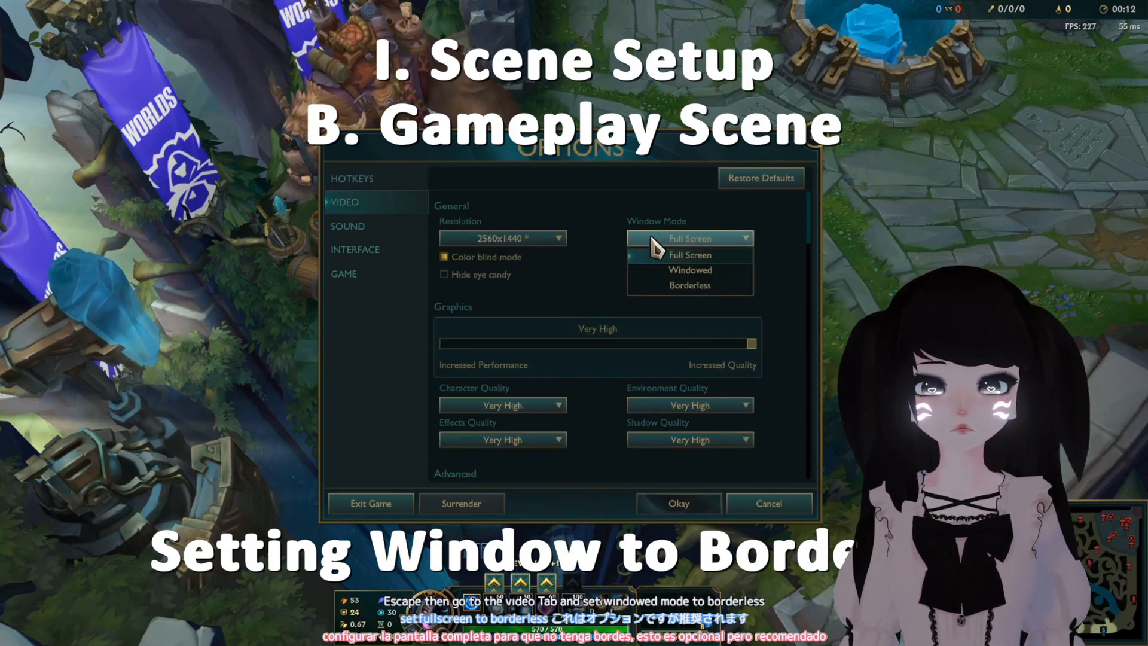
{"action": "left_click", "coordinate": [656, 287]}
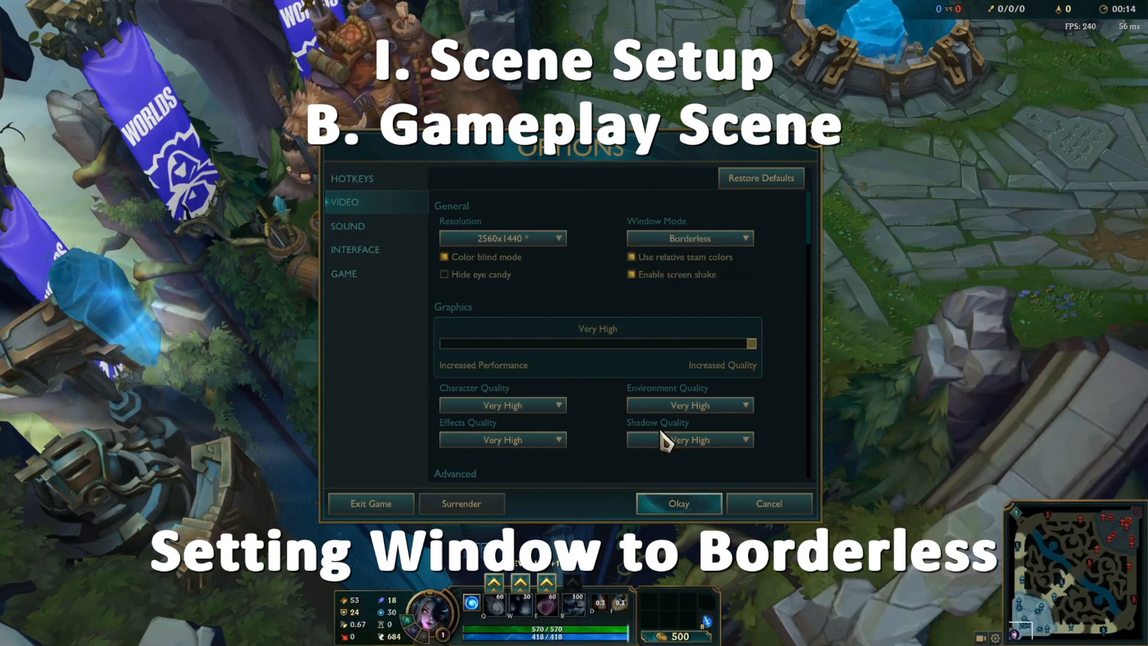
{"action": "left_click", "coordinate": [679, 503]}
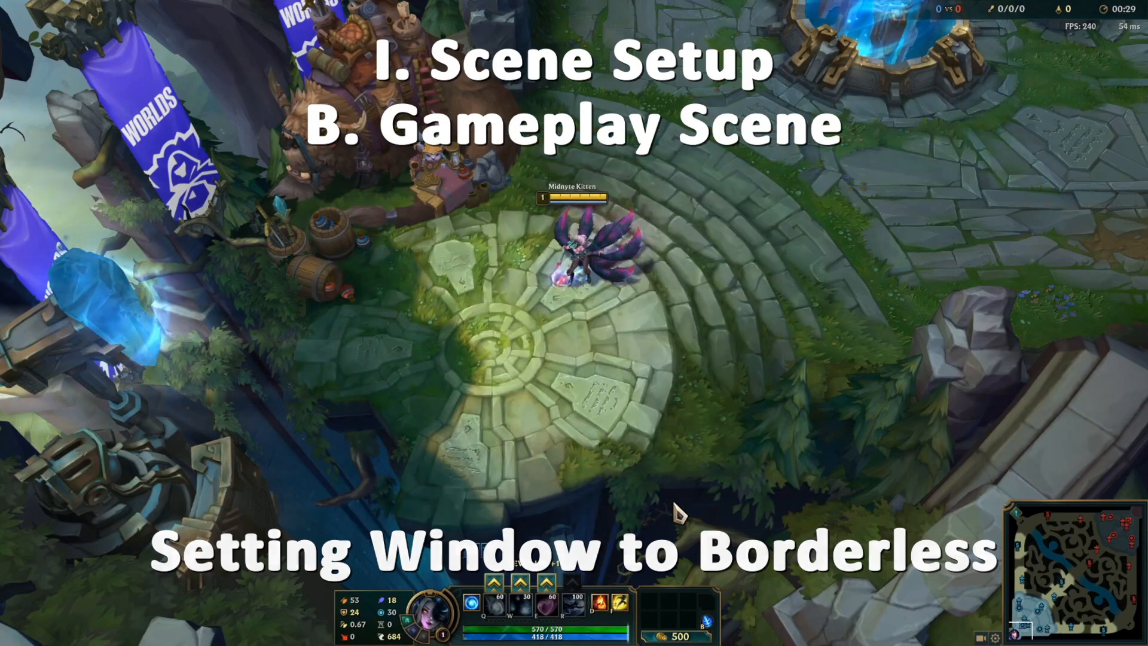
- Switch back to OBS and add a game capture source named "Game Capture - League Gameplay"
{"action": "key", "text": "alt+Tab"}
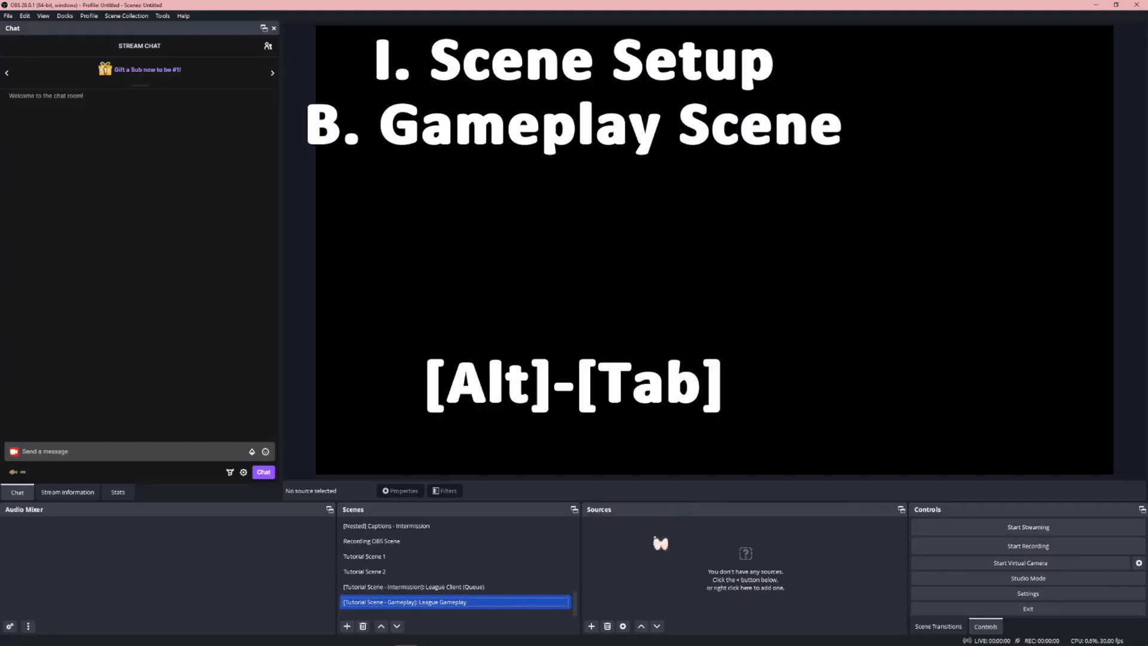
{"action": "left_click", "coordinate": [592, 626]}
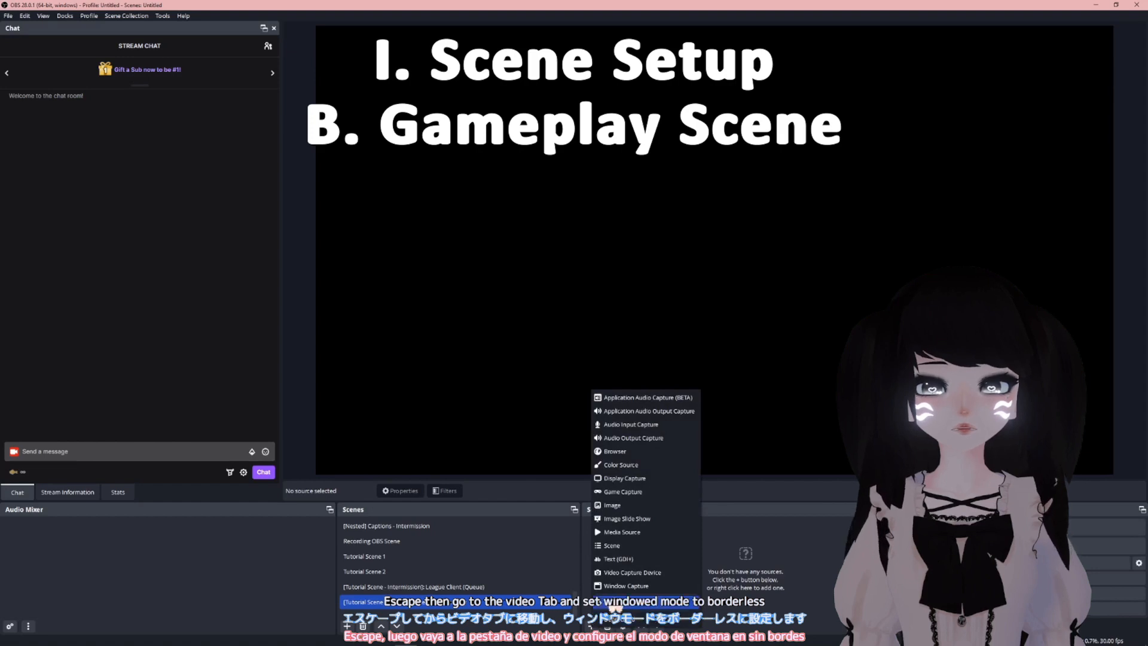
{"action": "left_click", "coordinate": [622, 491]}
{"action": "type", "text": "Game Capture - League Gameplay"}
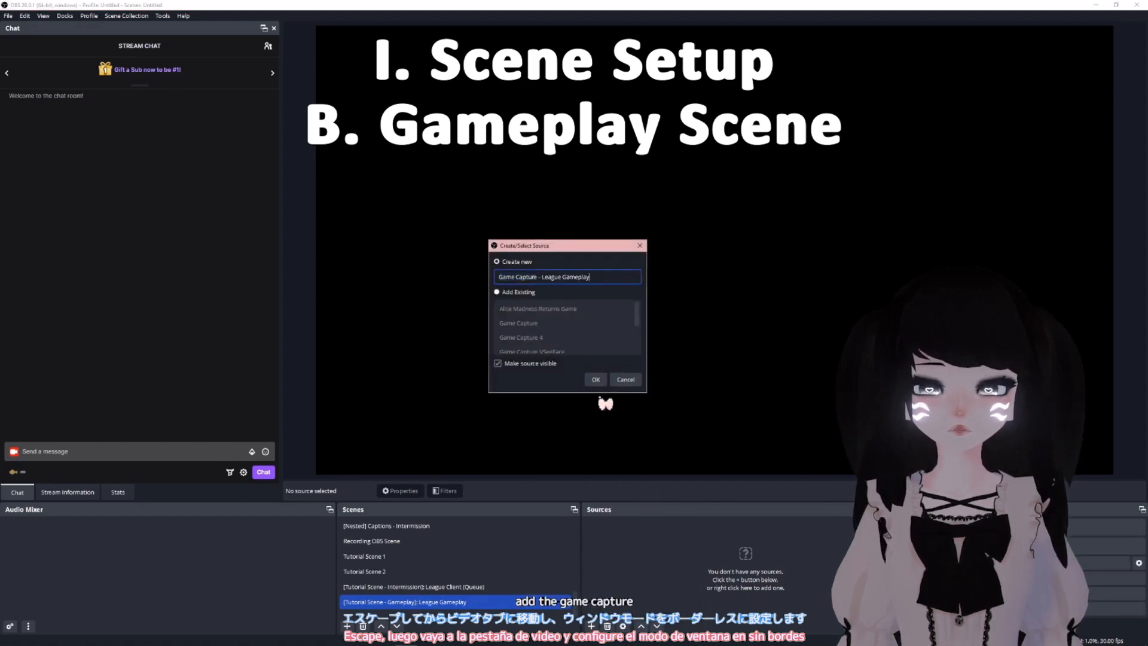
{"action": "left_click", "coordinate": [596, 380]}
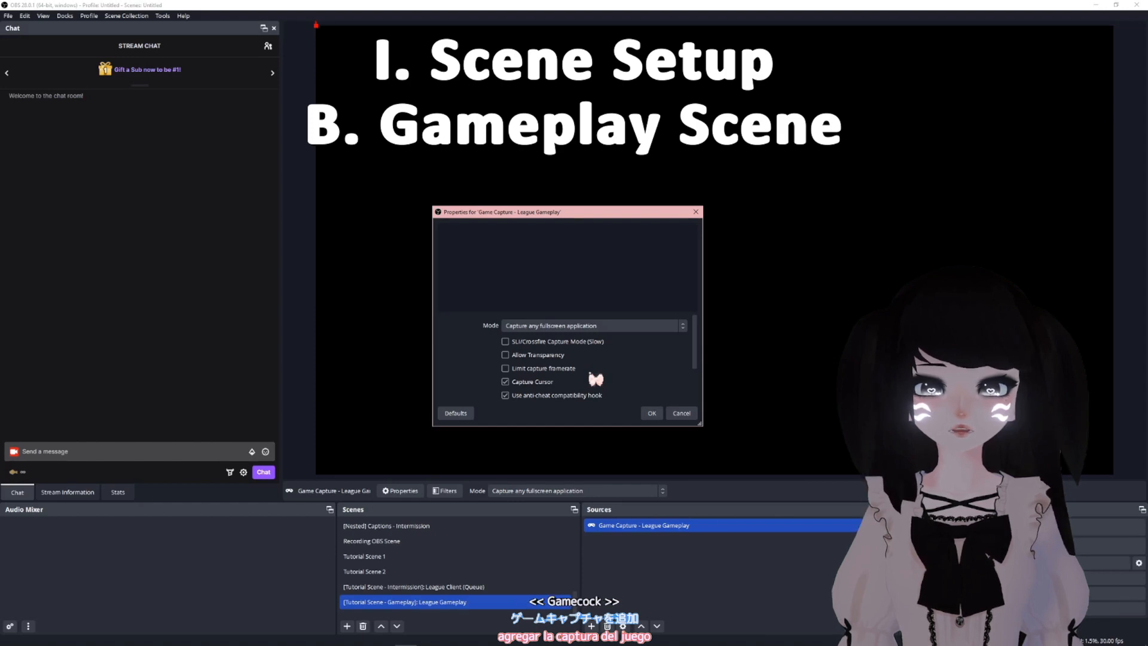
- Set the game capture to capture a specific window and choose "[League of Legends.exe]: League of Legends (TM) Client"
{"action": "left_click", "coordinate": [629, 328]}
{"action": "left_click", "coordinate": [629, 351]}
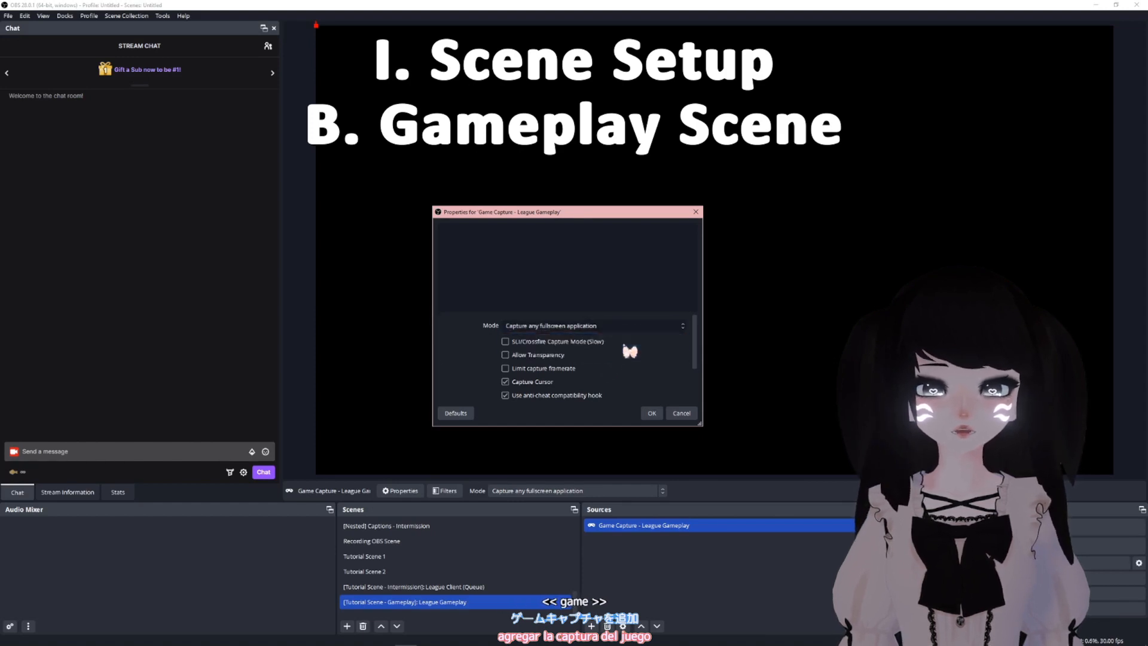
{"action": "left_click", "coordinate": [685, 345]}
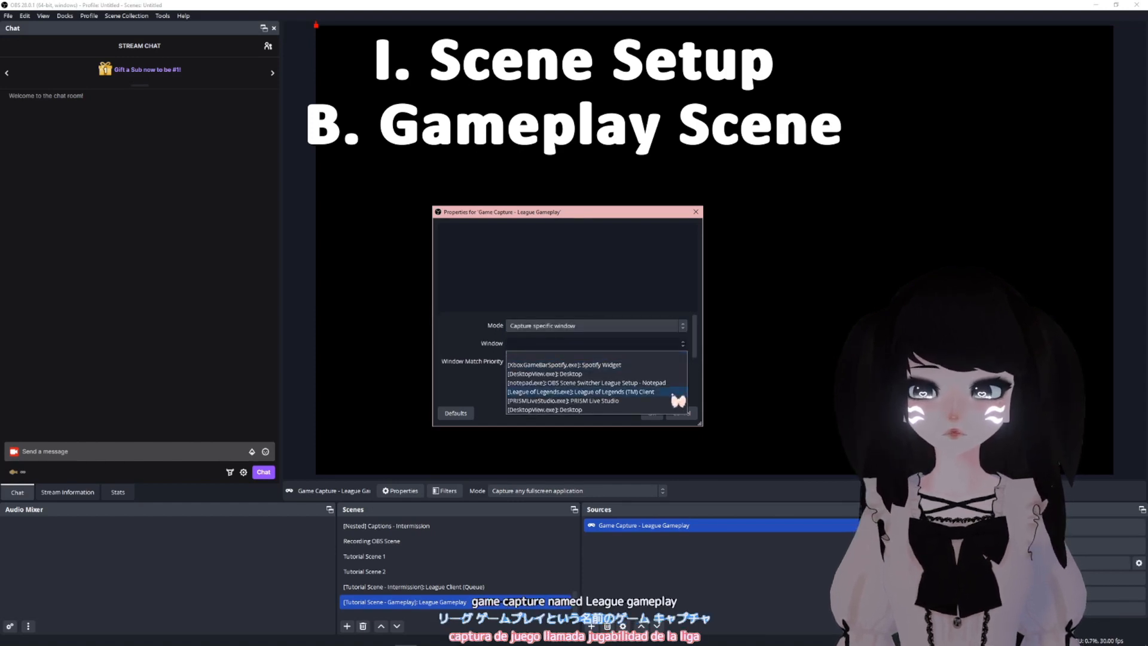
{"action": "left_click", "coordinate": [598, 392]}
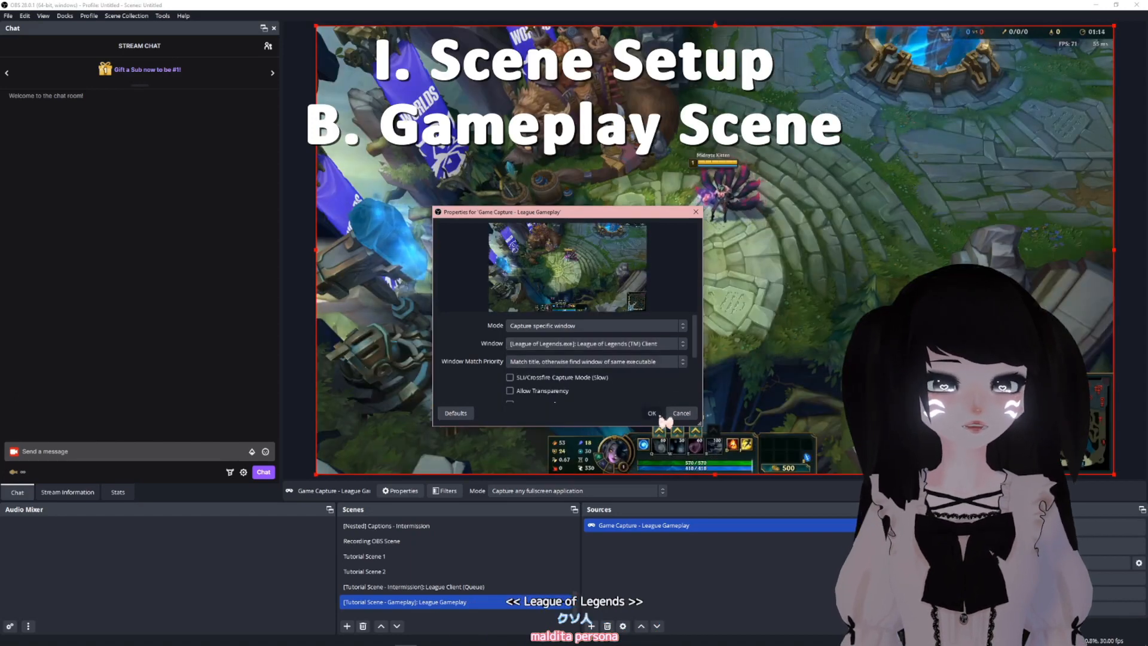
{"action": "left_click", "coordinate": [656, 416]}
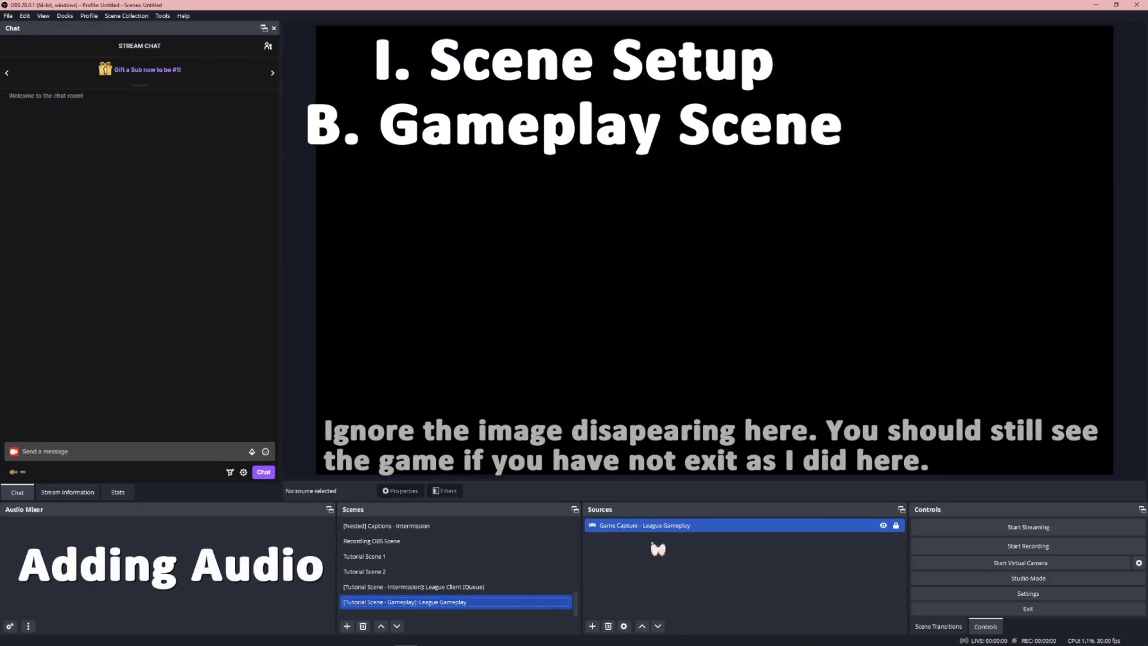
- Add an "Application Audio Capture (BETA) - League Gameplay" source that captures "[League of Legends.exe]: League of Legends (TM) Client"
{"action": "left_click", "coordinate": [595, 568]}
{"action": "left_click", "coordinate": [592, 625]}
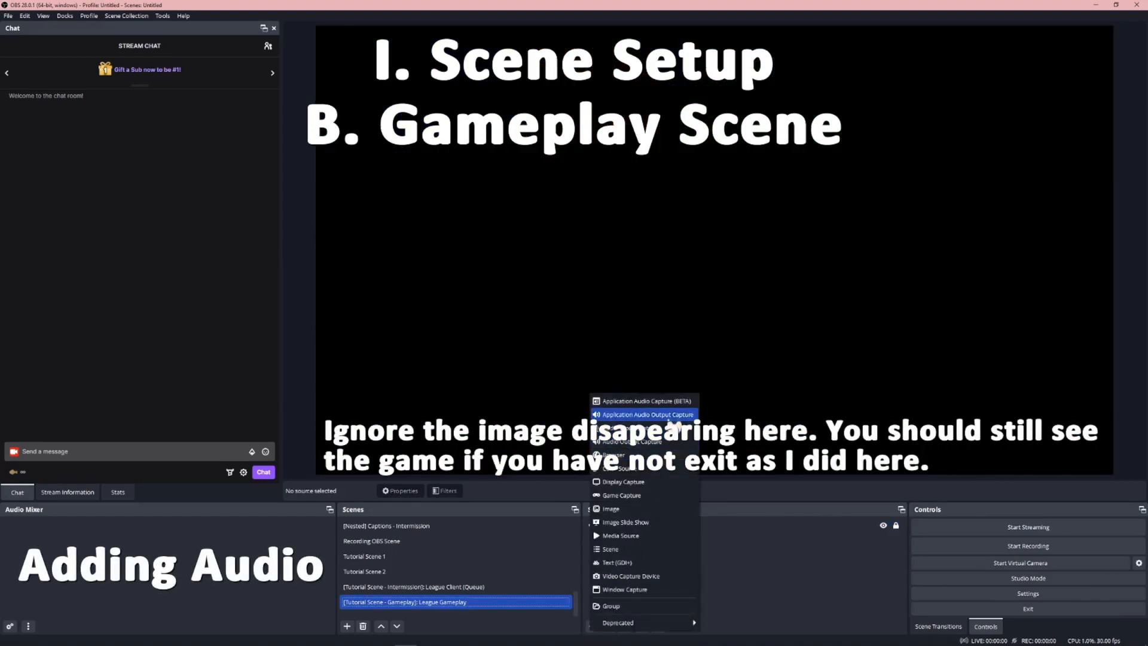
{"action": "left_click", "coordinate": [670, 402]}
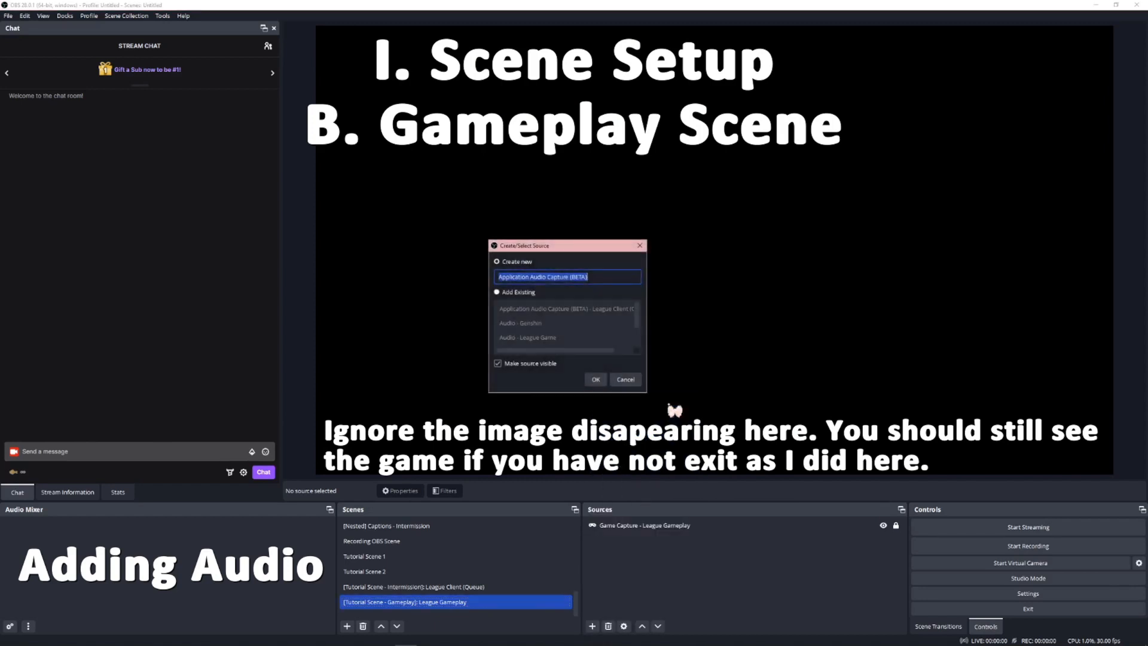
{"action": "left_click", "coordinate": [601, 379]}
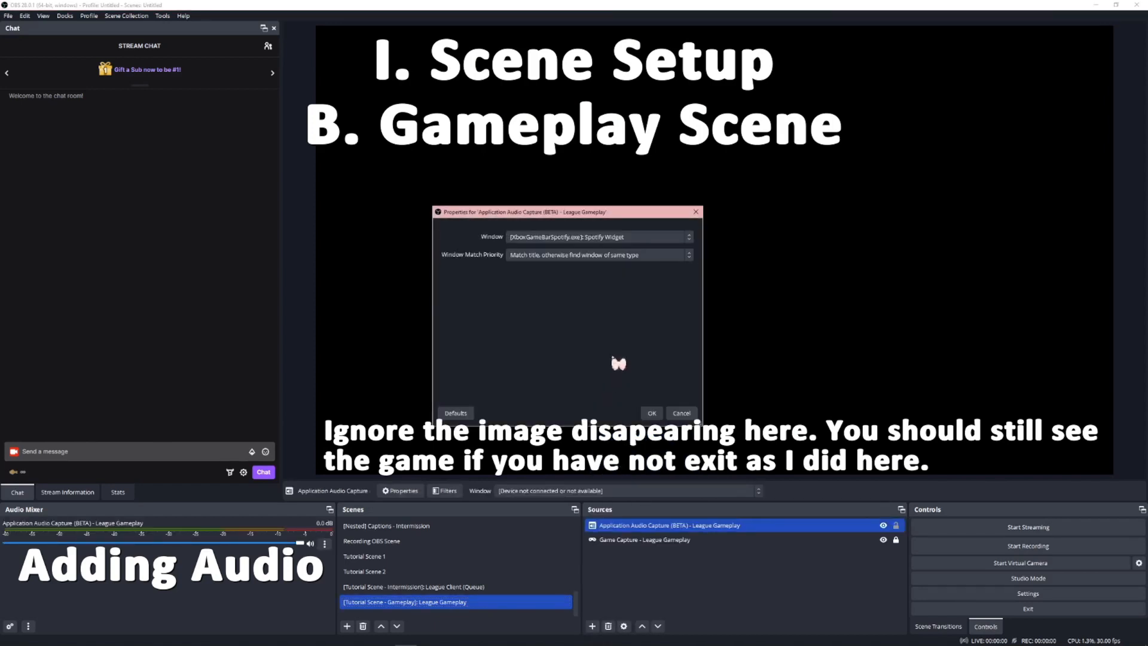
{"action": "left_click", "coordinate": [632, 238]}
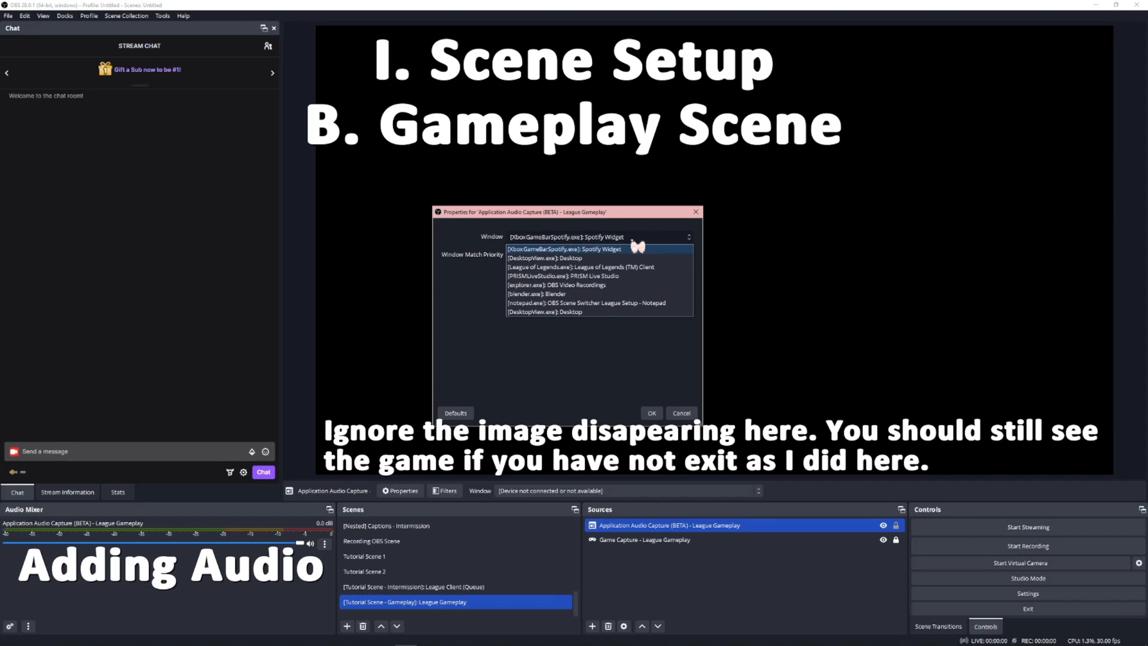
{"action": "left_click", "coordinate": [639, 267]}
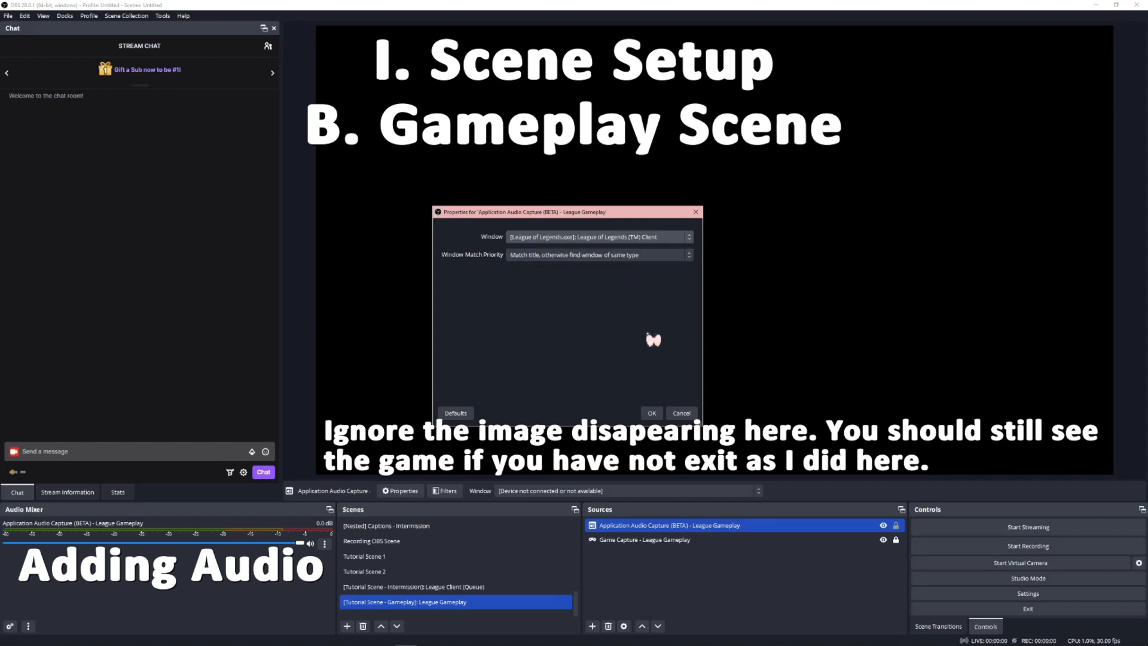
{"action": "left_click", "coordinate": [653, 414]}
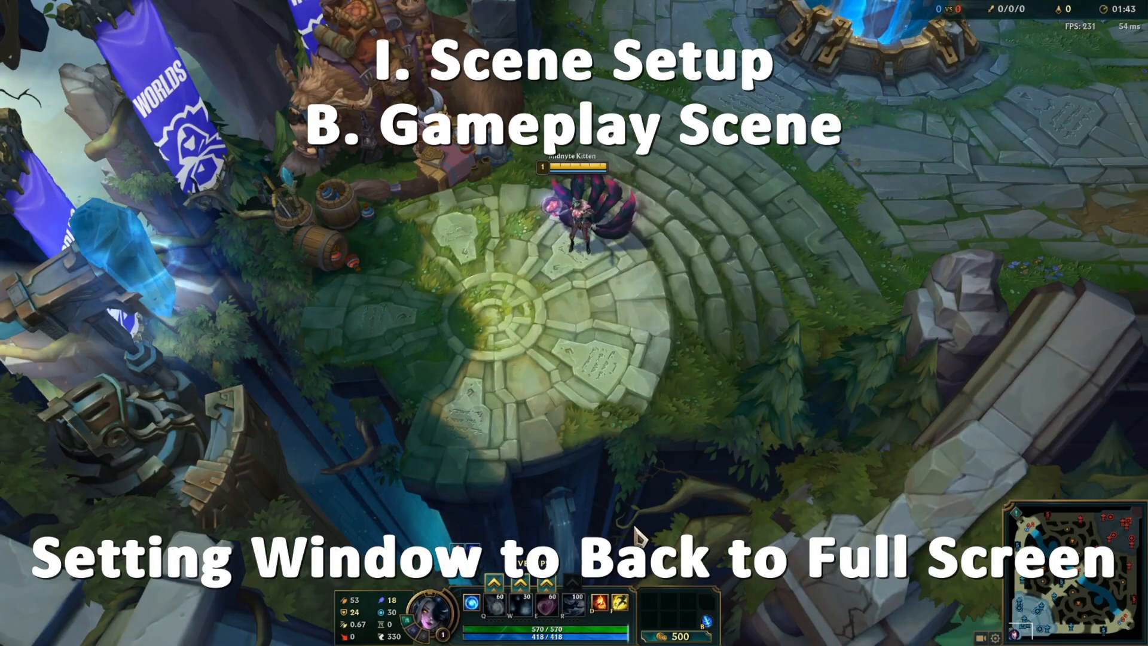
- Switch to the League game and set its window mode to Full Screen in the video options
{"action": "key", "text": "Escape"}
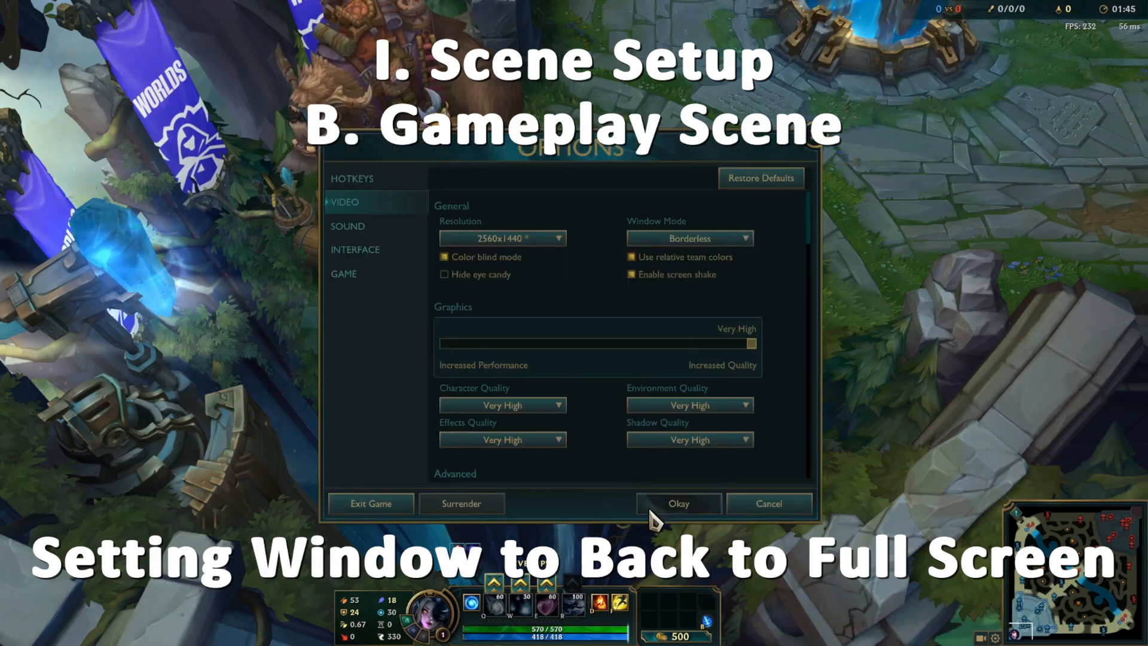
{"action": "left_click", "coordinate": [723, 239]}
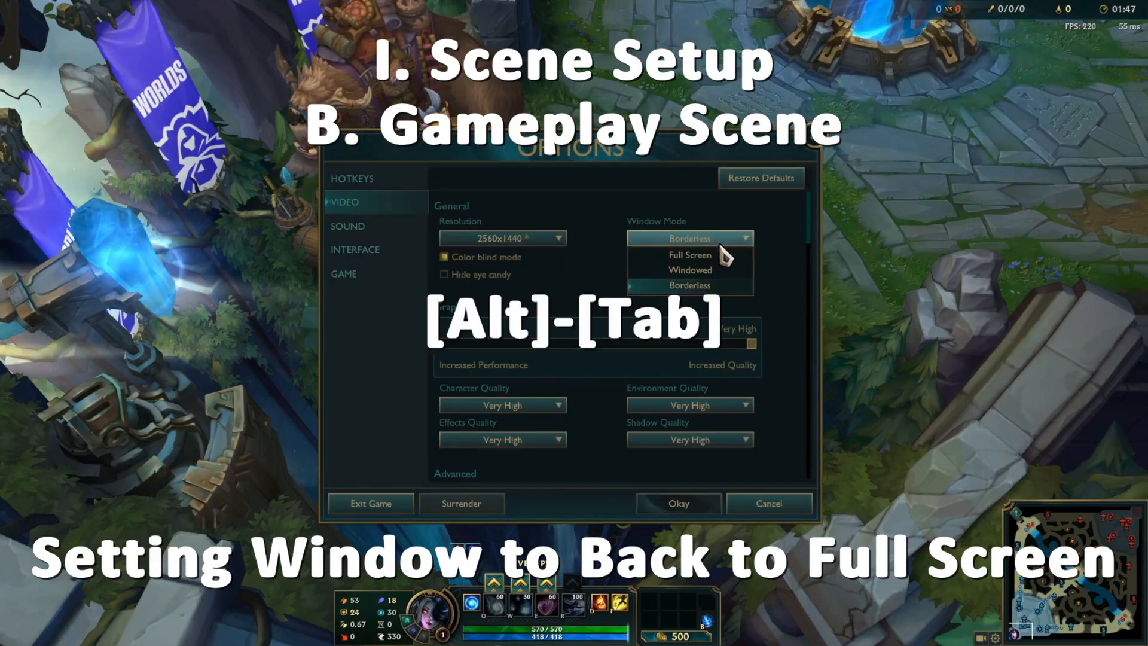
{"action": "left_click", "coordinate": [726, 257]}
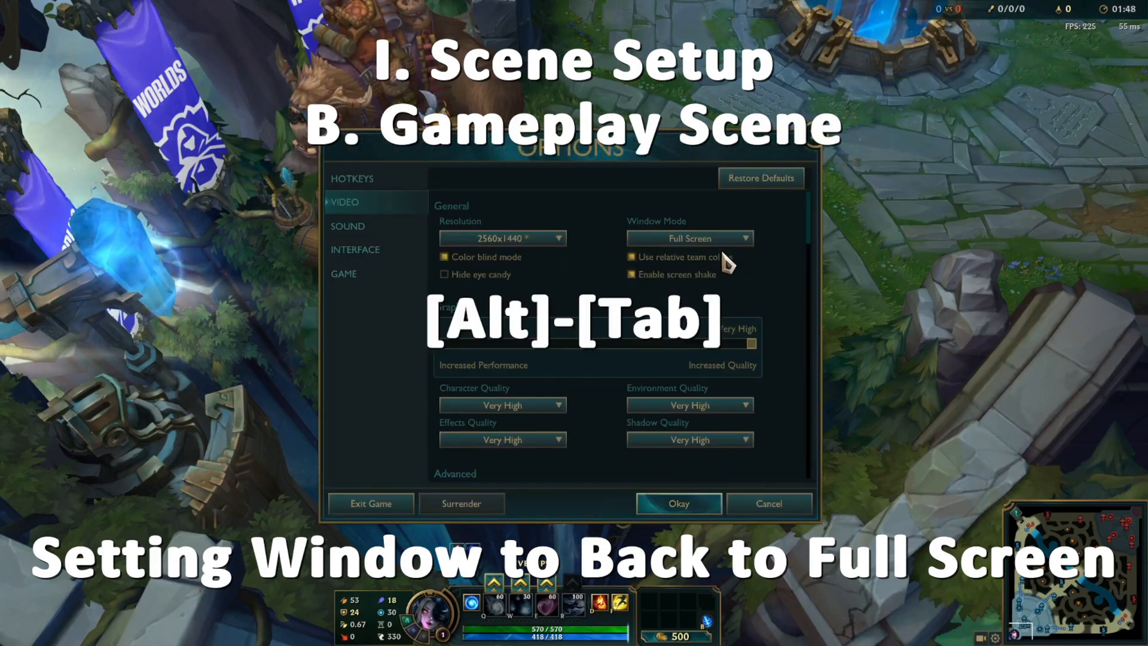
{"action": "left_click", "coordinate": [688, 503]}
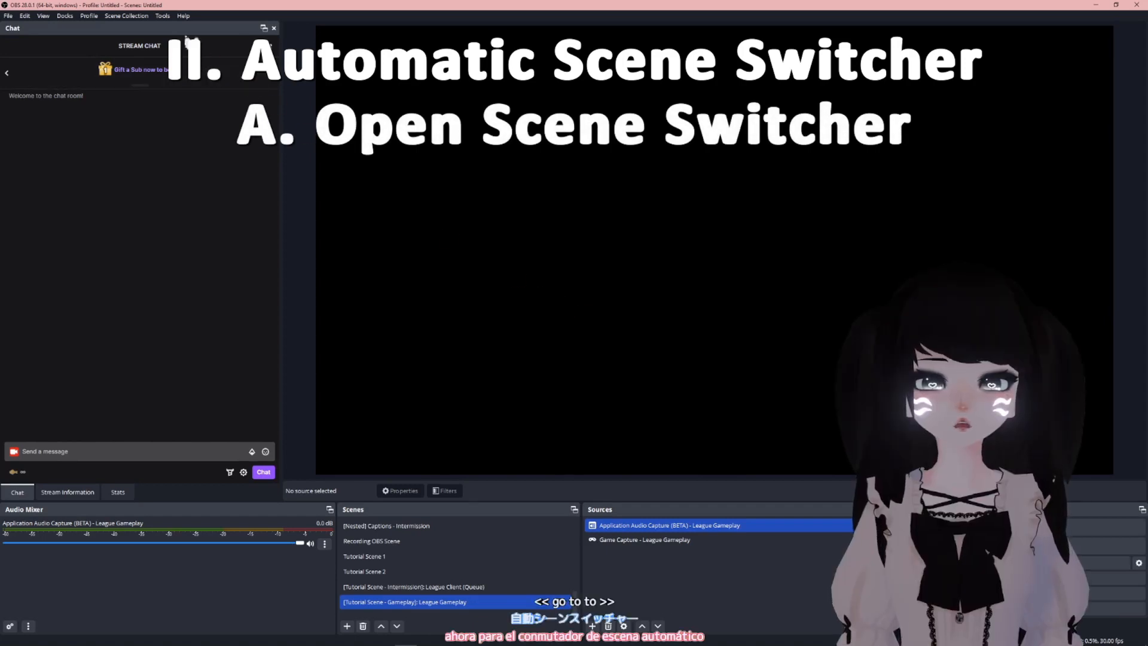
- Switch back to OBS and add an Automatic Scene Switcher rule linking "League of Legends (TM) Client" to "[Tutorial Scene - Gameplay]: League Gameplay"
{"action": "left_click", "coordinate": [163, 16]}
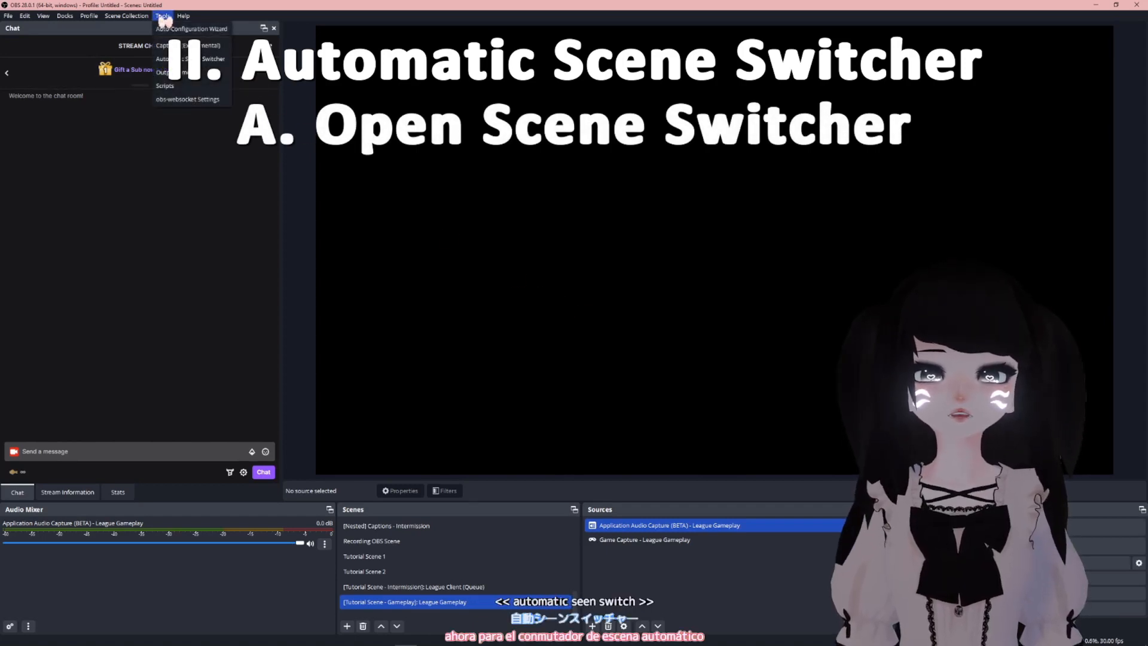
{"action": "left_click", "coordinate": [186, 59]}
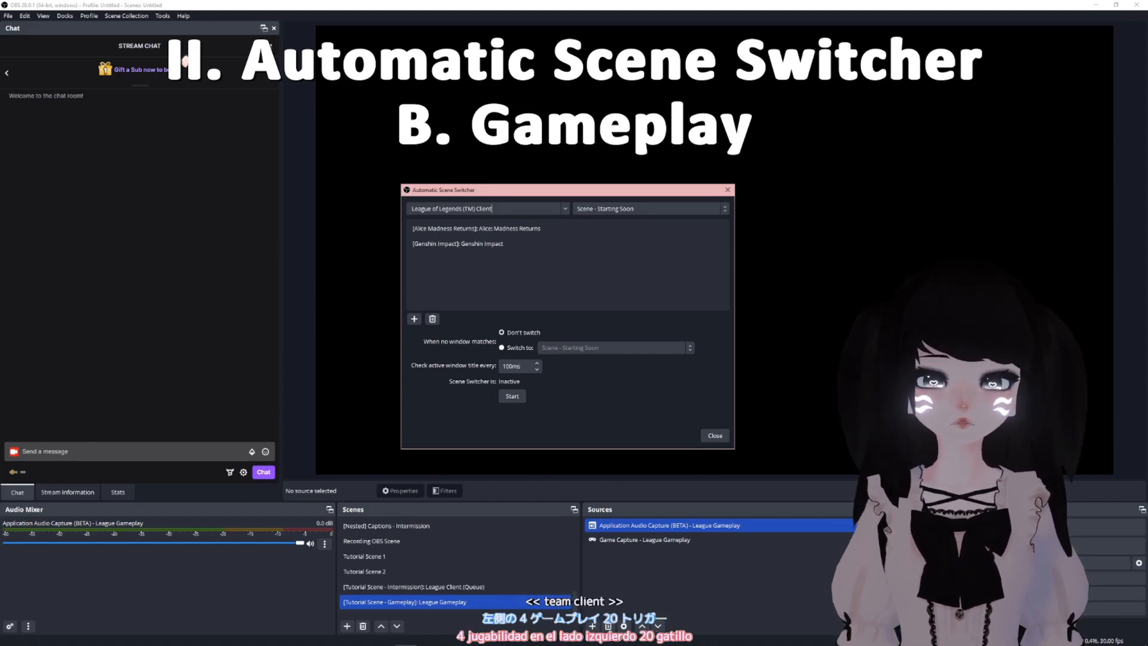
{"action": "left_click", "coordinate": [699, 214]}
{"action": "scroll", "coordinate": [687, 269], "scroll_direction": "down", "scroll_amount": 4}
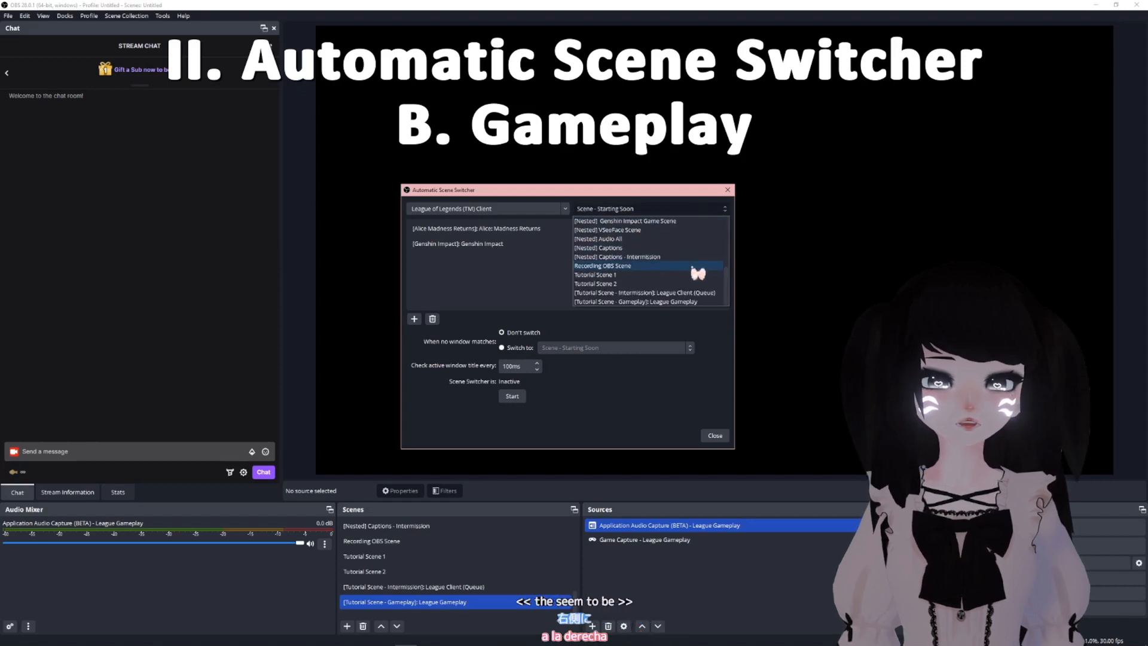
{"action": "left_click", "coordinate": [684, 302]}
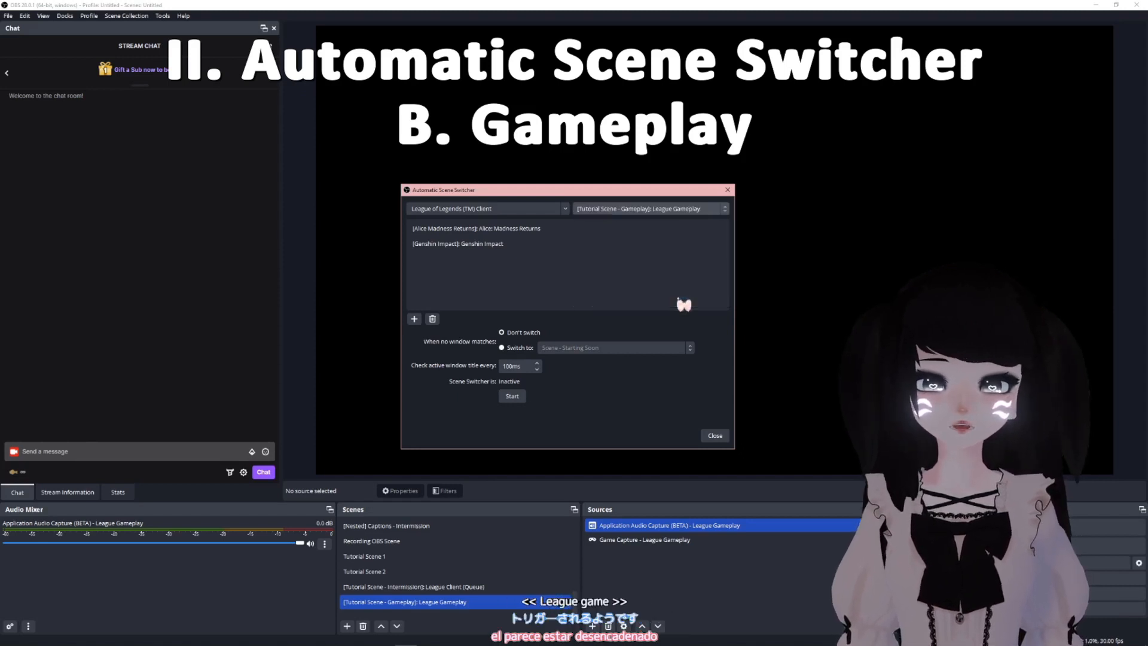
{"action": "left_click", "coordinate": [414, 319]}
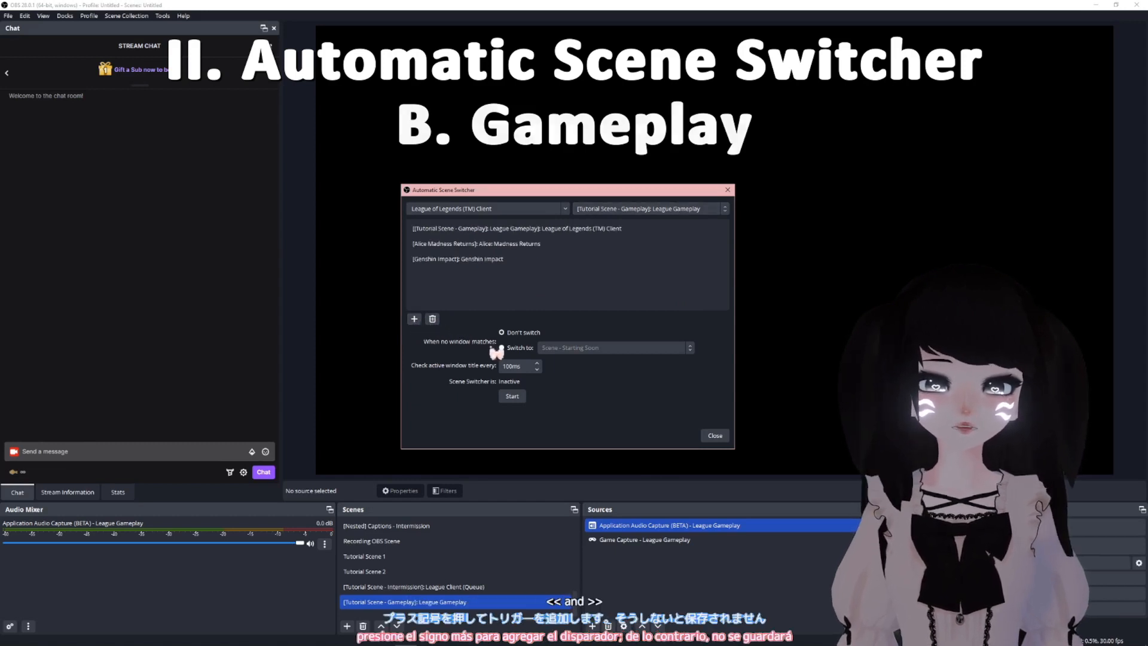
- Make unmatched windows switch to "[Tutorial Scene - Intermission]: League Client (Queue)", start the scene switcher and close its dialog
{"action": "left_click", "coordinate": [513, 348]}
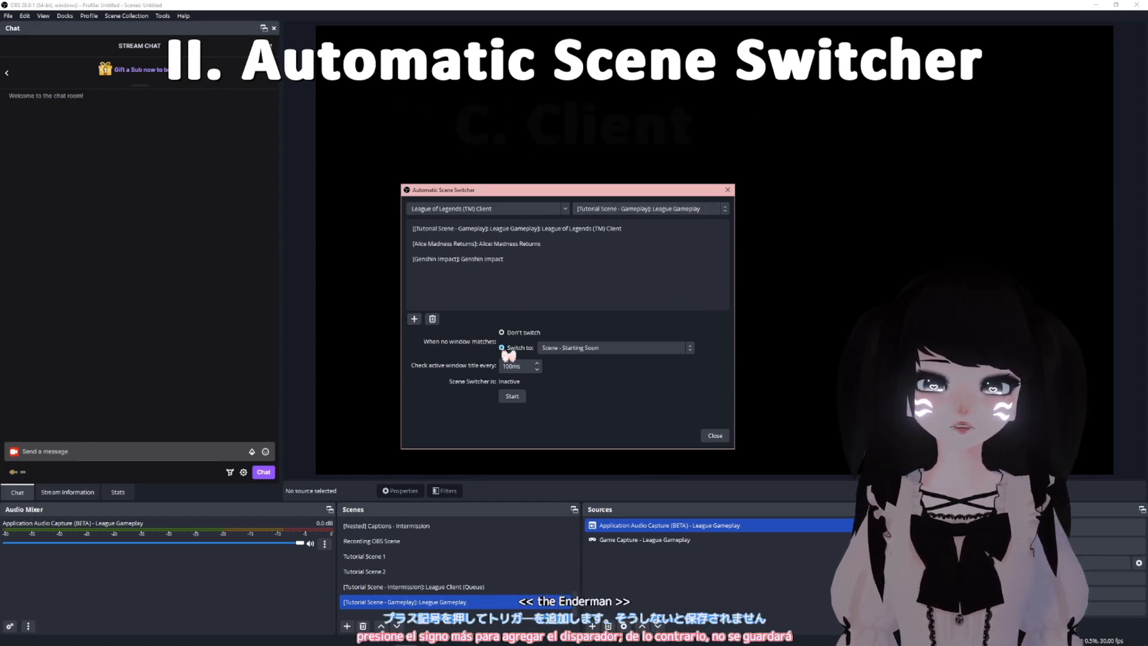
{"action": "left_click", "coordinate": [595, 348]}
{"action": "scroll", "coordinate": [609, 411], "scroll_direction": "down", "scroll_amount": 2}
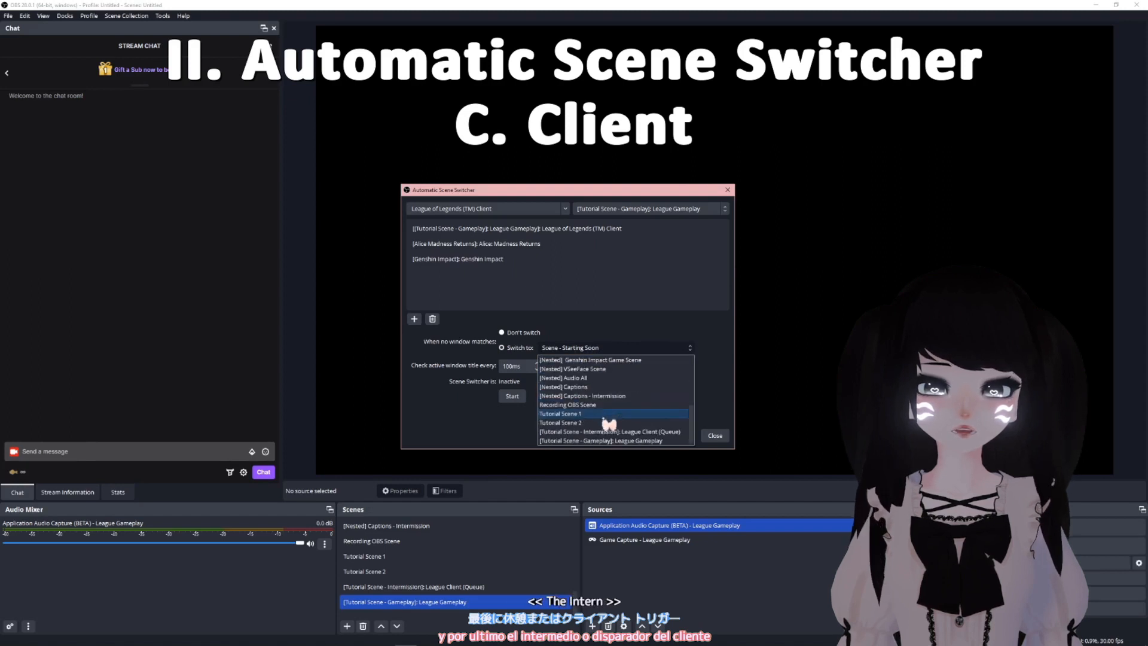
{"action": "left_click", "coordinate": [609, 435]}
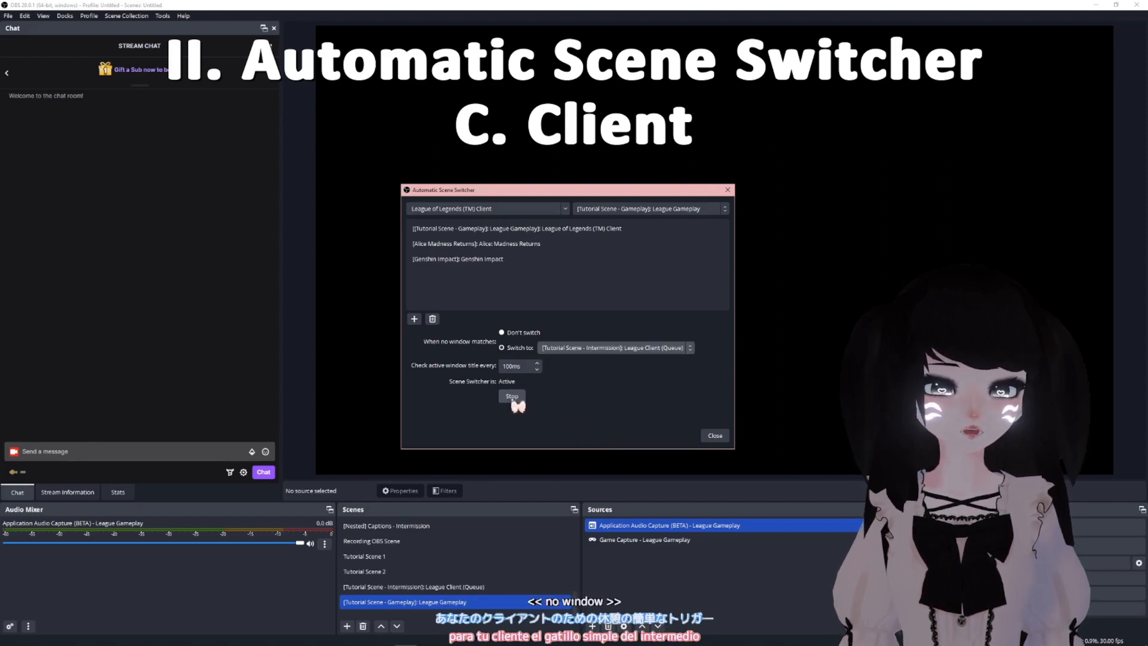
{"action": "left_click", "coordinate": [716, 436]}
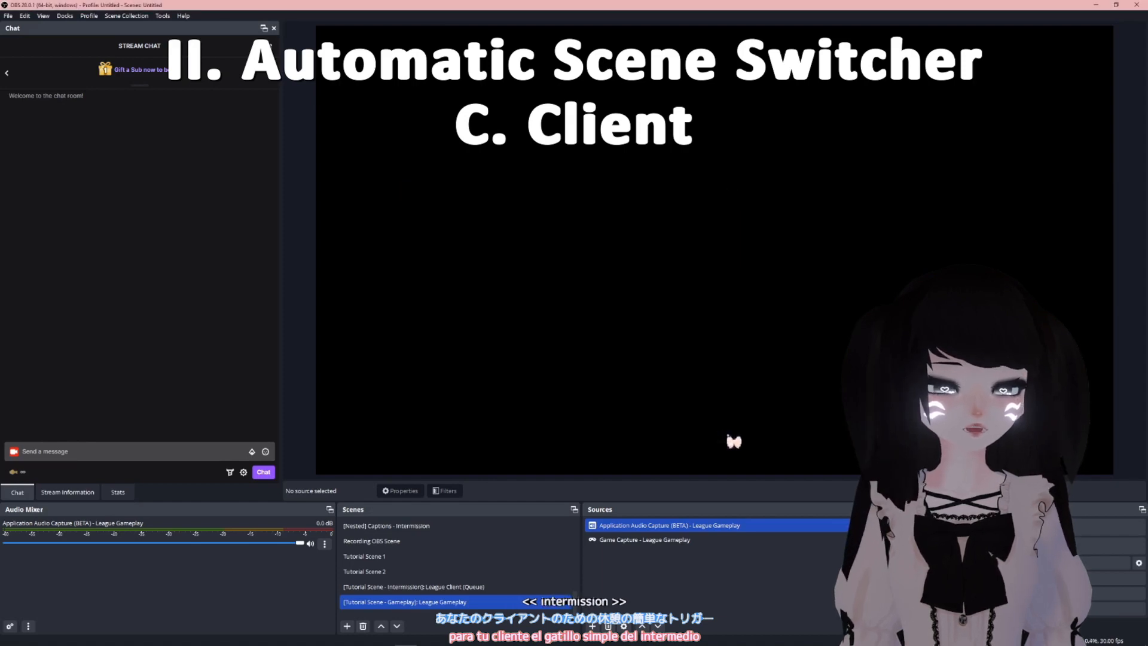